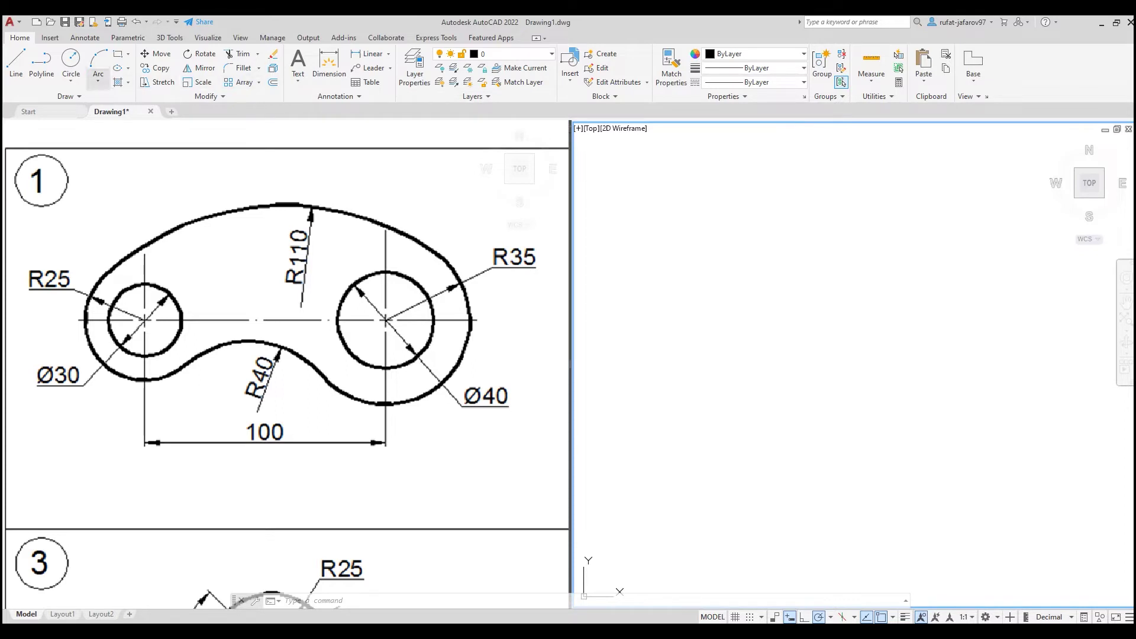
Draw a radius-25 circle in the empty right-hand drawing pane and zoom in on it.
left_click(71, 81)
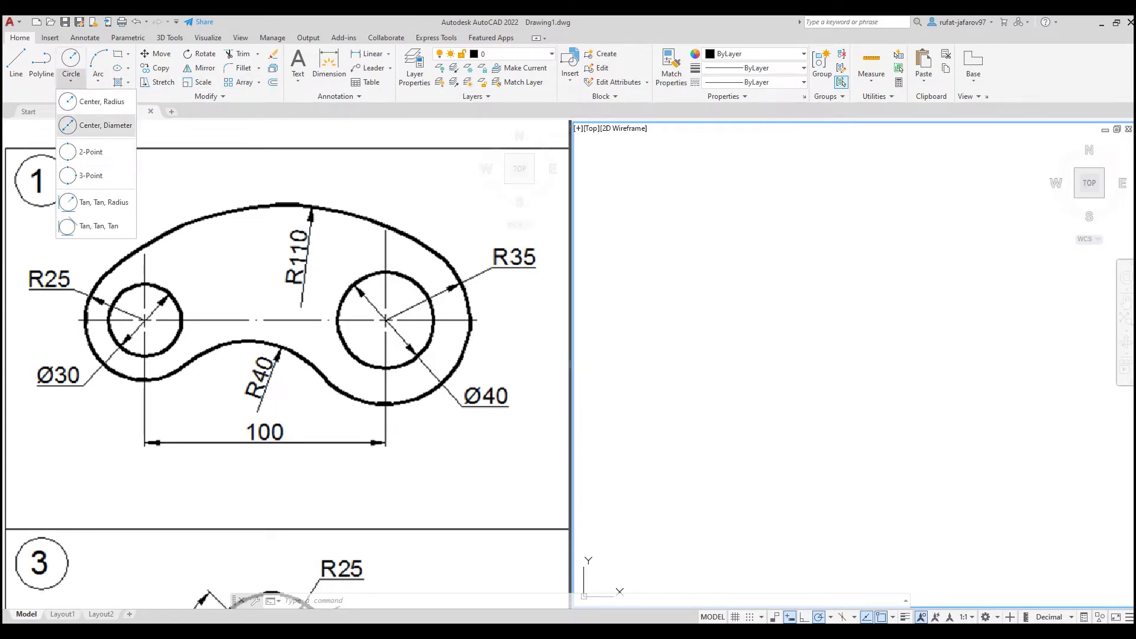
key("Escape")
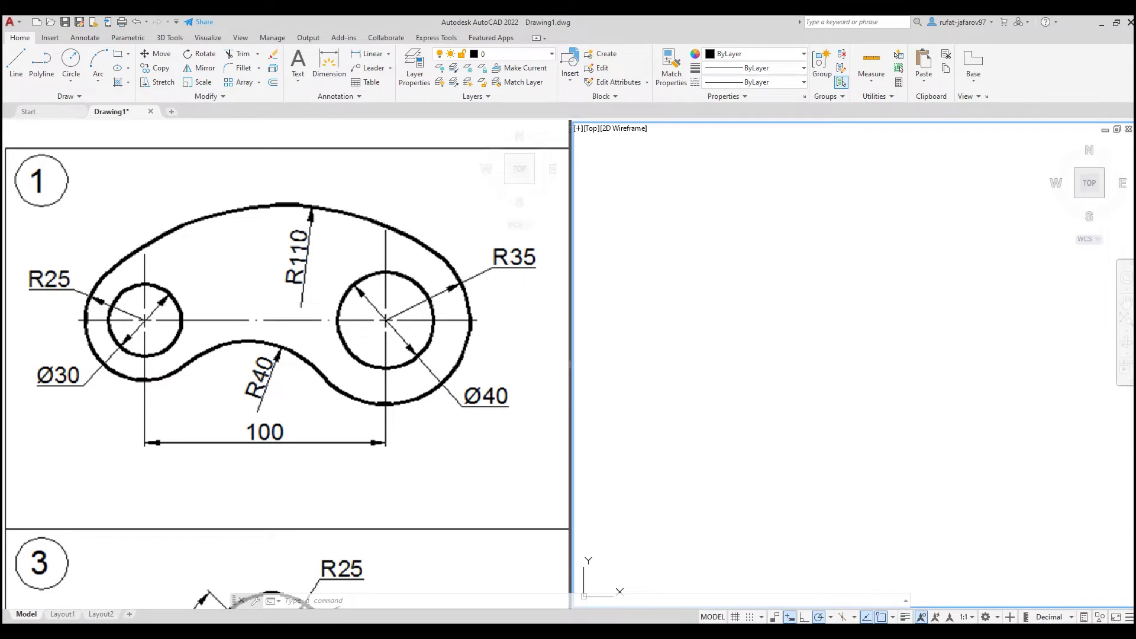
left_click(145, 275)
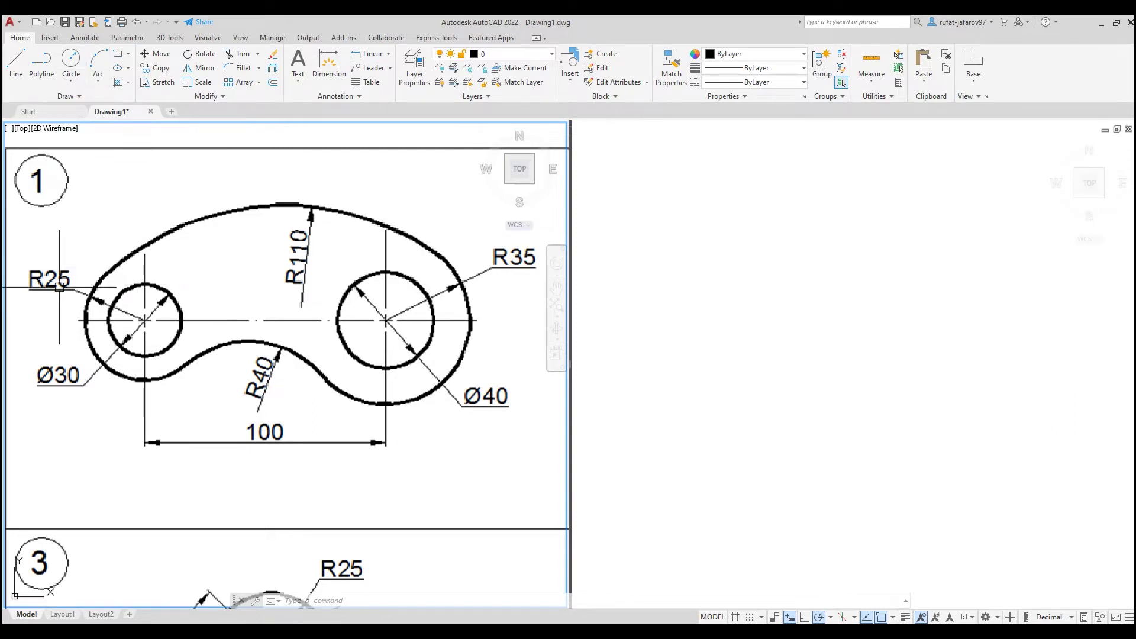
left_click(71, 81)
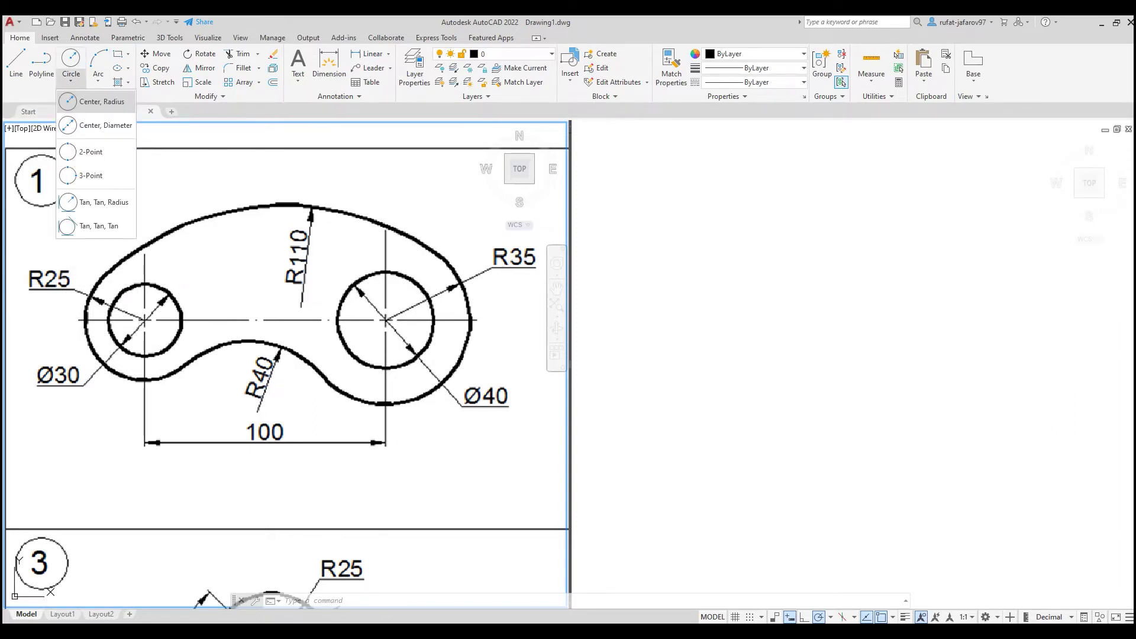
left_click(88, 102)
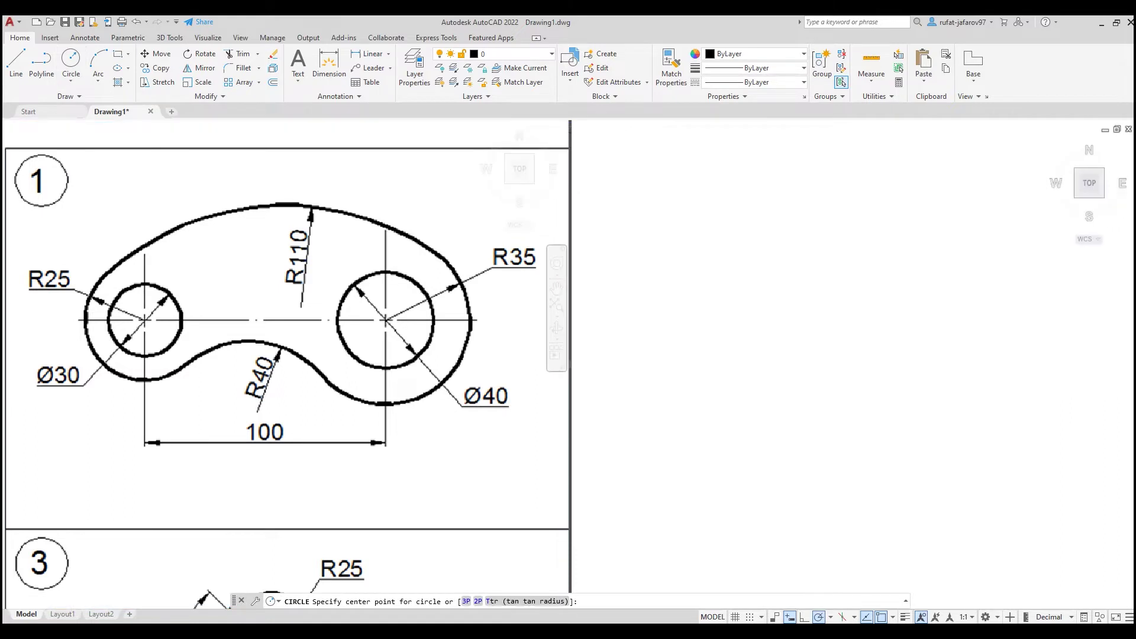
left_click(728, 348)
left_click(771, 325)
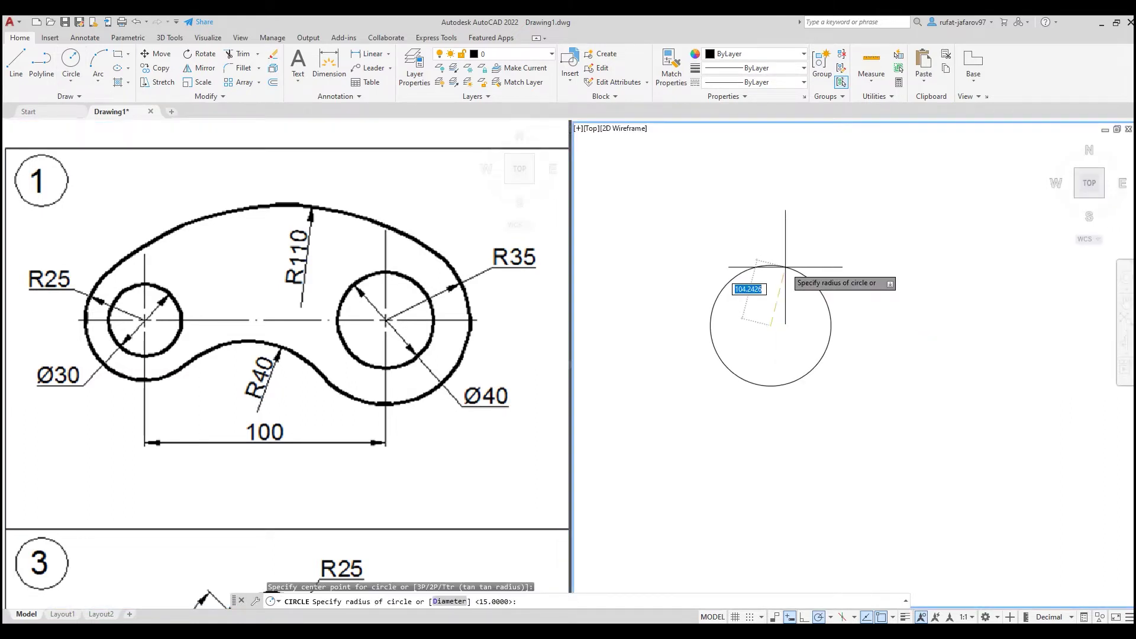
type("25")
key("Return")
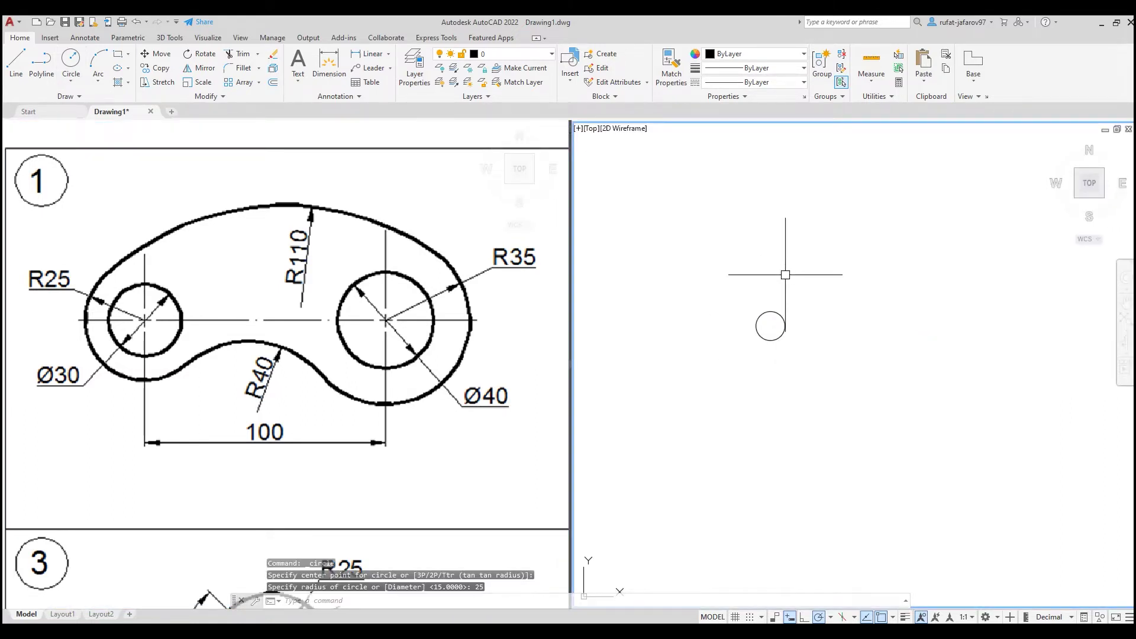
scroll(784, 270, "up", 4)
scroll(773, 343, "up", 2)
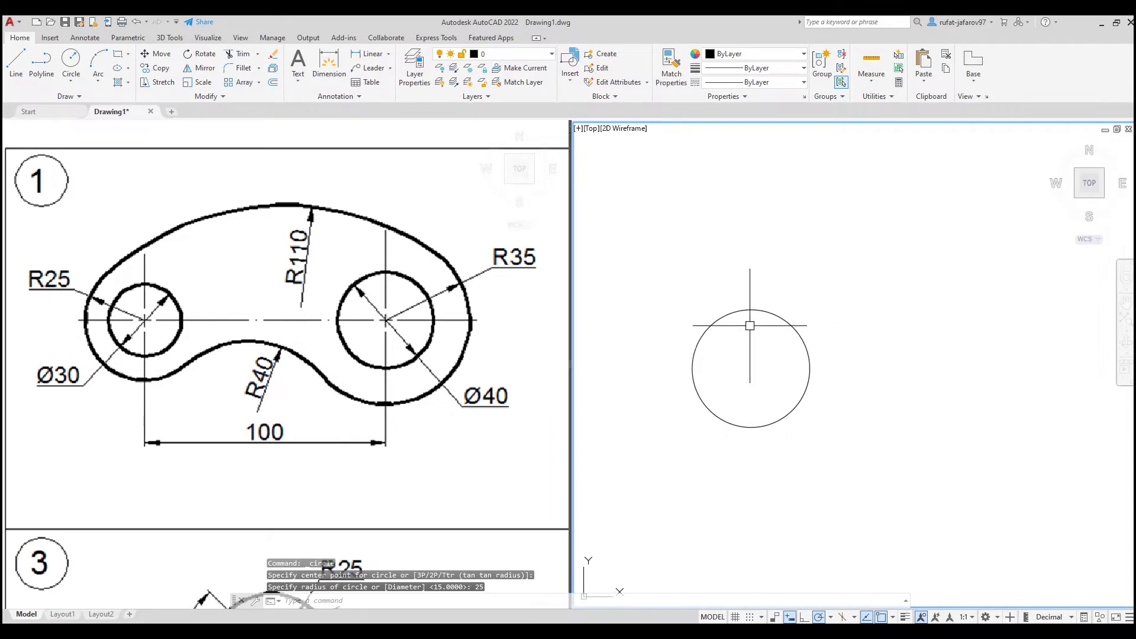
left_click(170, 351)
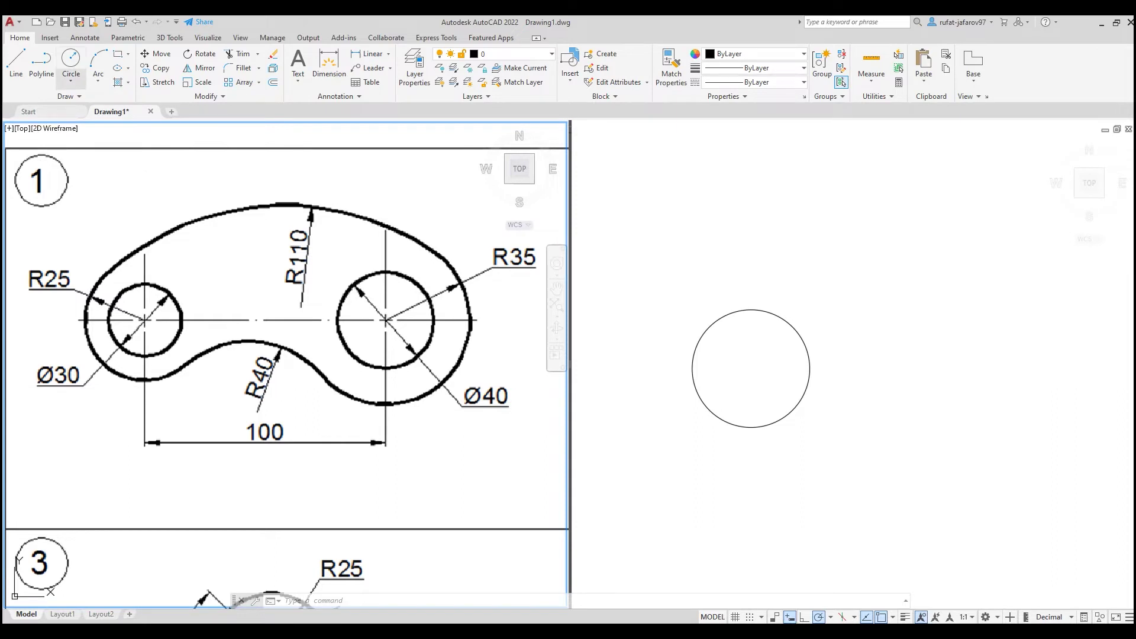
Draw a first Ø30 circle on the R25 circle's centre, then delete it to redo it.
left_click(71, 82)
left_click(101, 101)
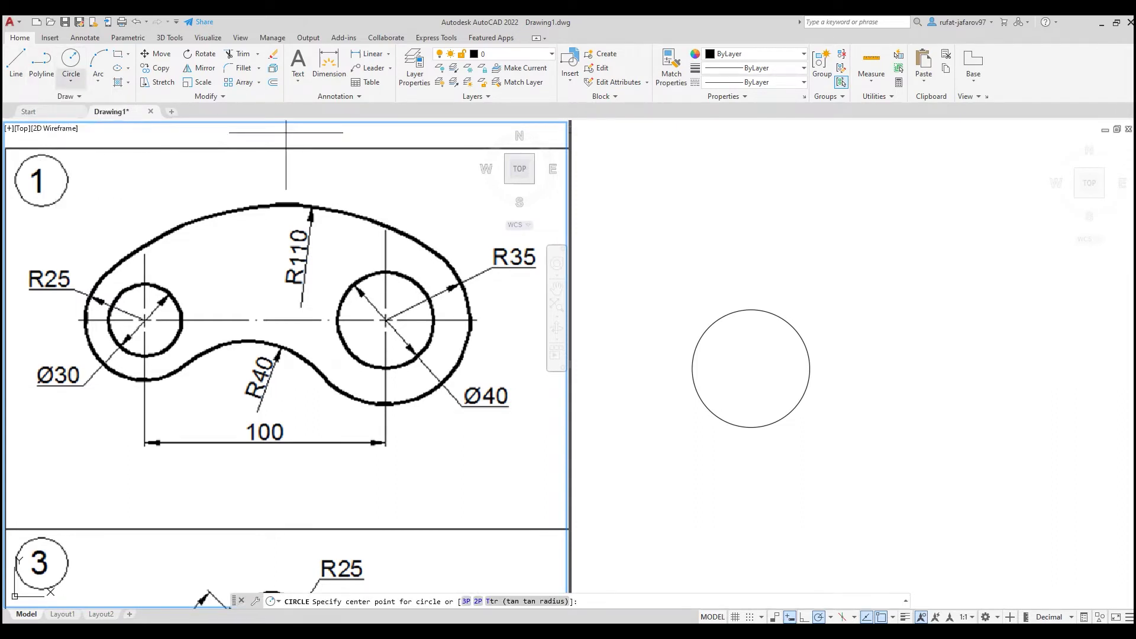
key("Escape")
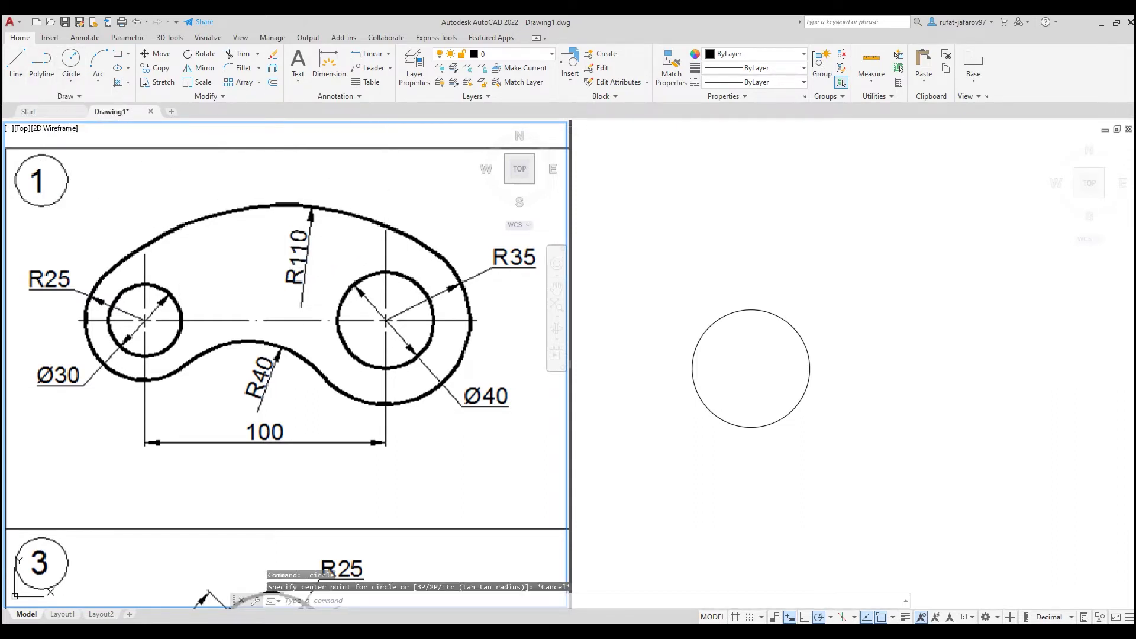
left_click(788, 279)
key("Return")
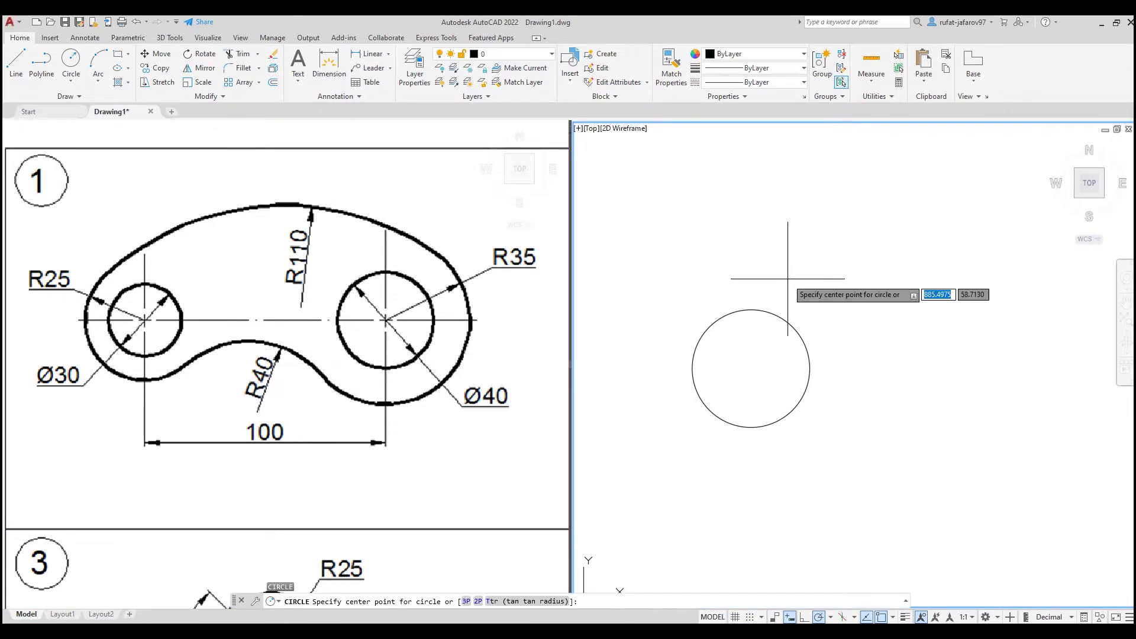
left_click(752, 368)
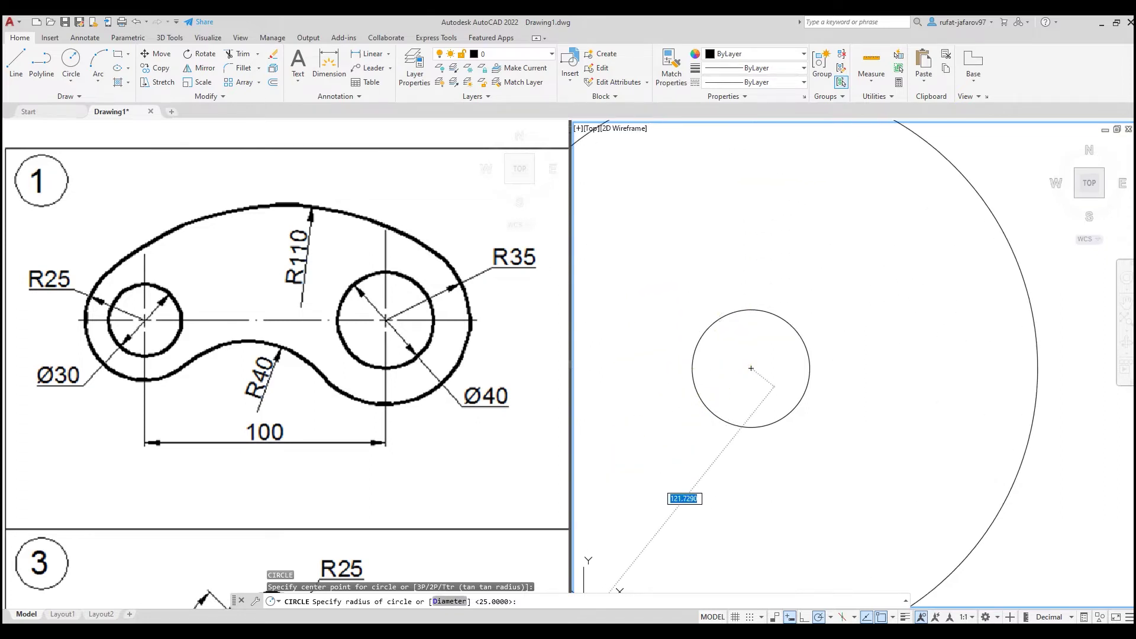
left_click(450, 601)
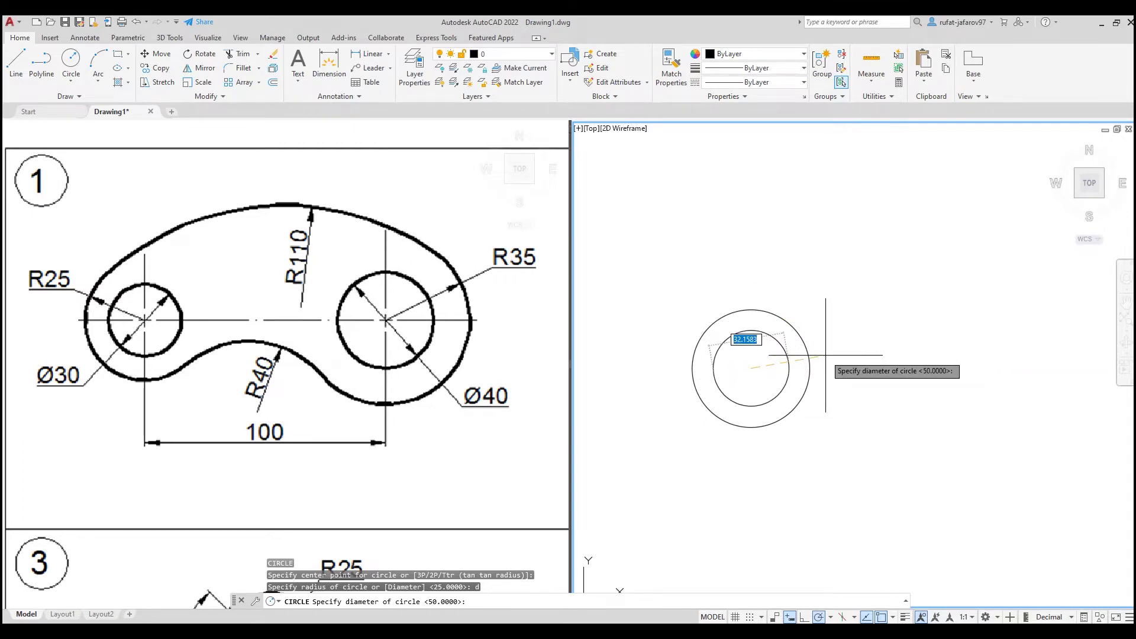
type("30")
key("Return")
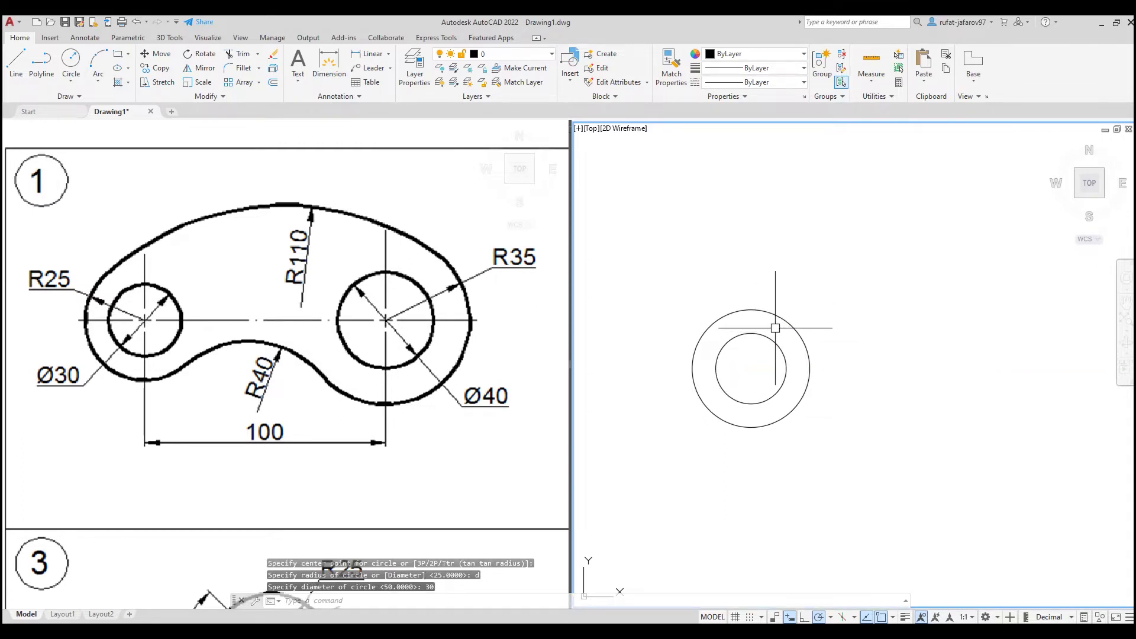
left_click(766, 333)
key("Delete")
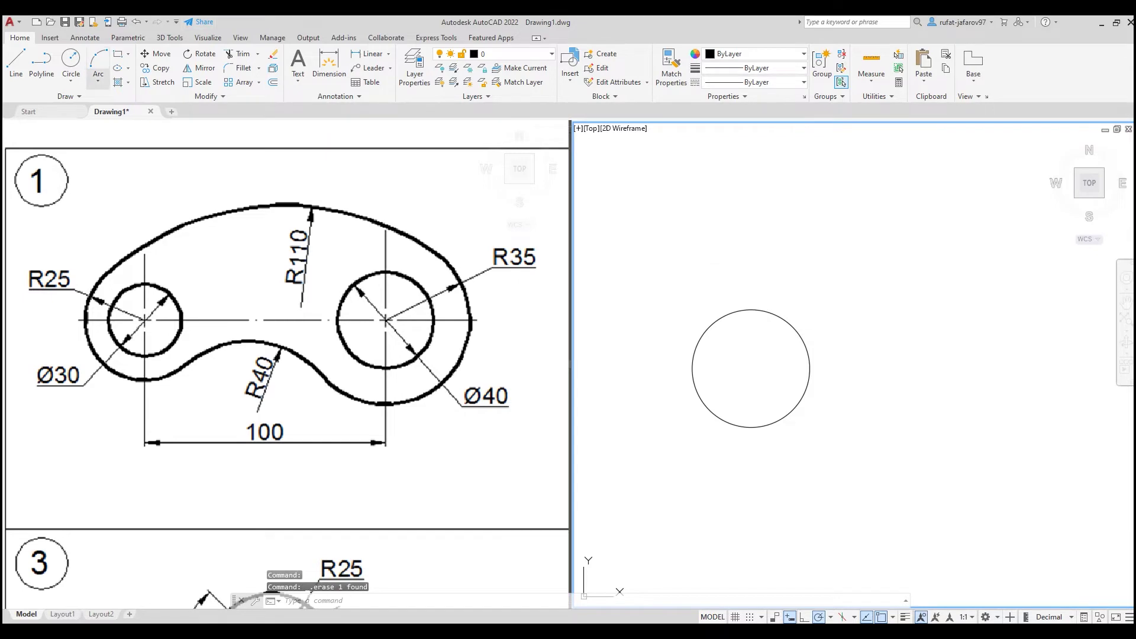
Redraw the Ø30 circle concentric with the R25 circle using Center, Diameter.
left_click(71, 81)
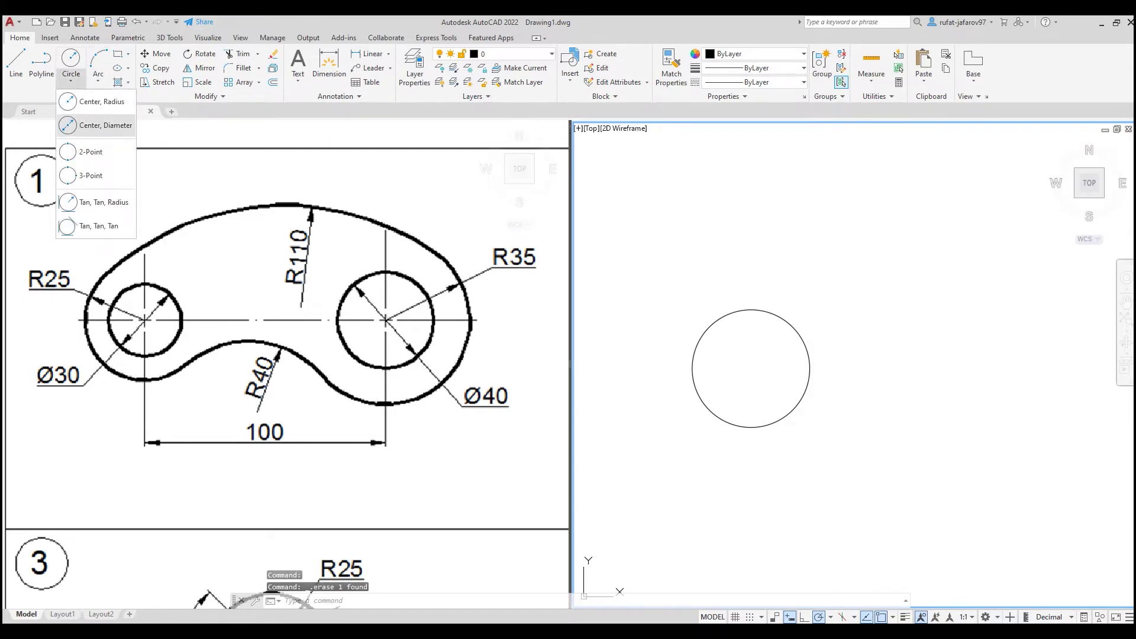
left_click(95, 125)
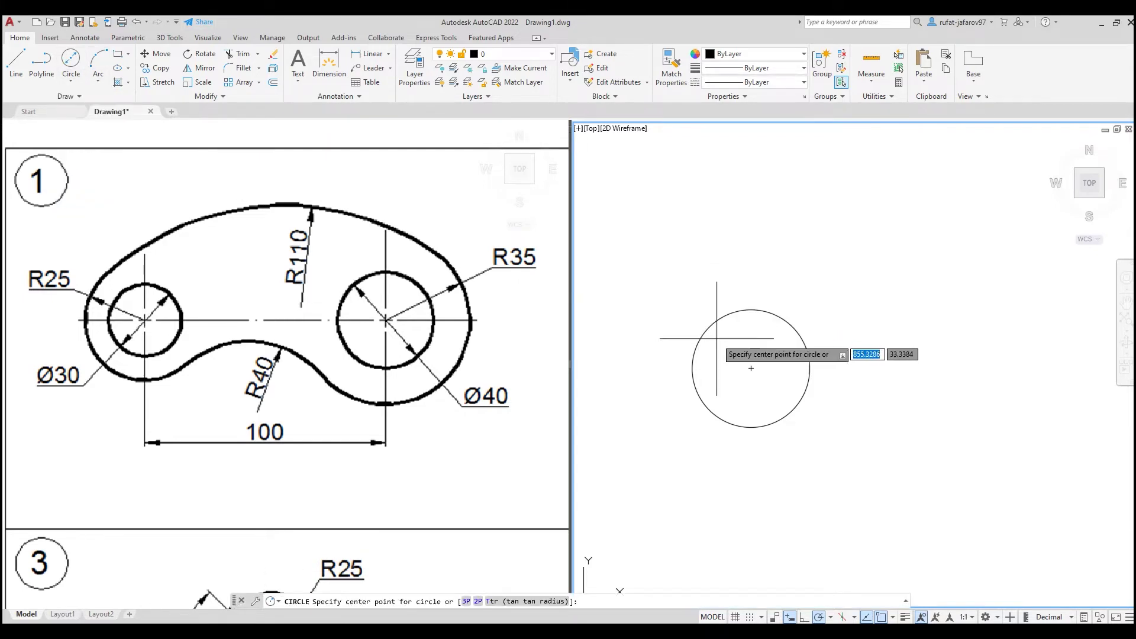
left_click(751, 369)
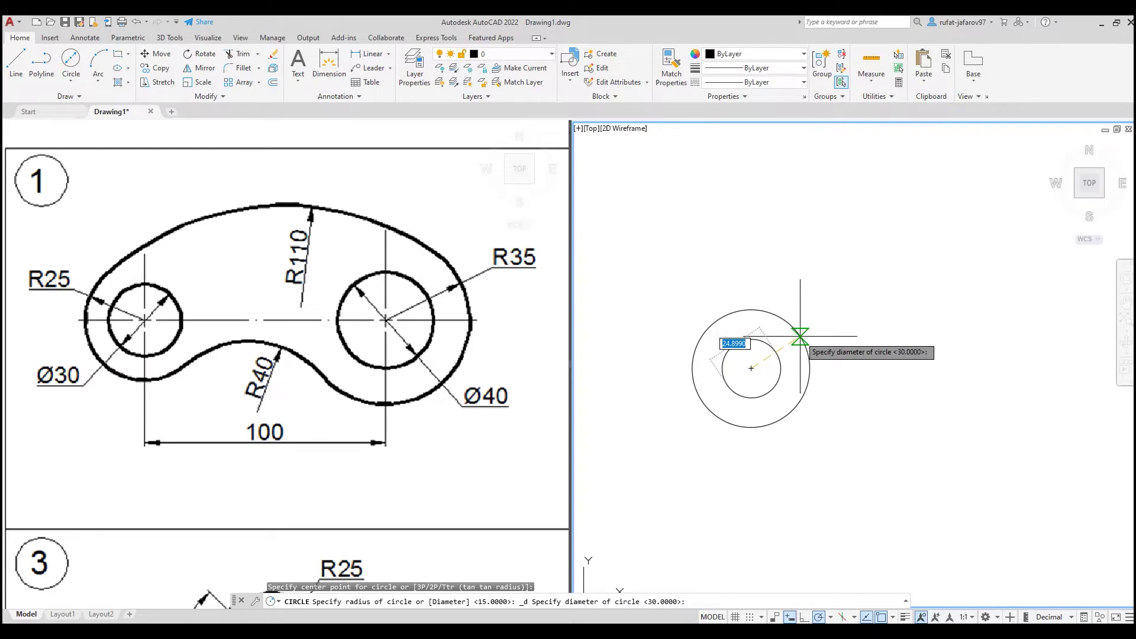
type("30")
key("Return")
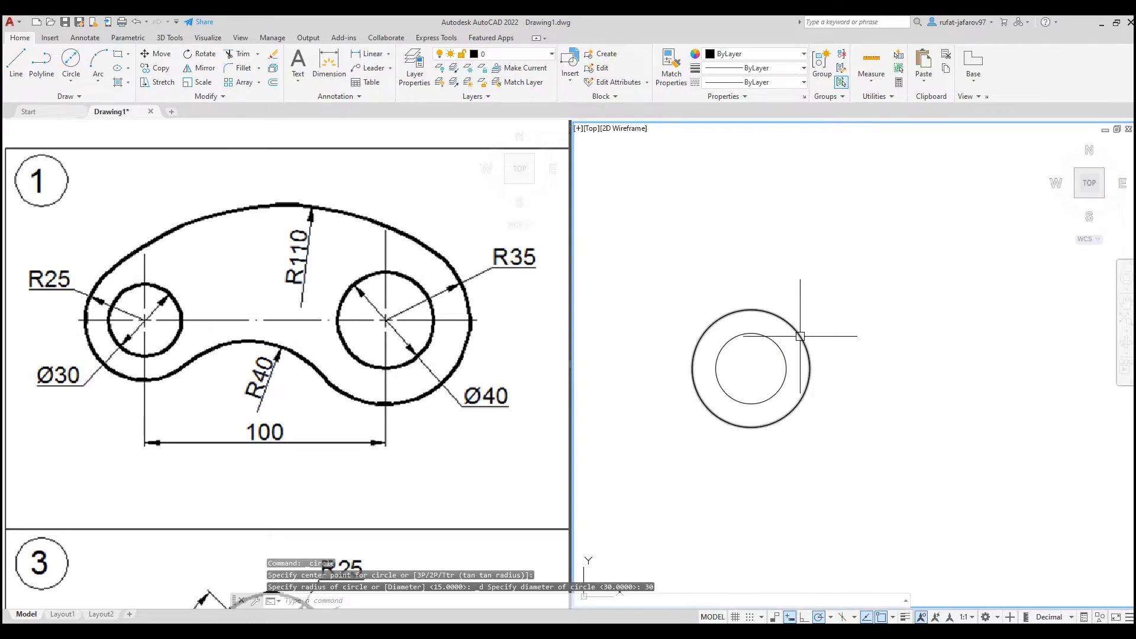
middle_click_drag(800, 336, 777, 292)
left_click(393, 281)
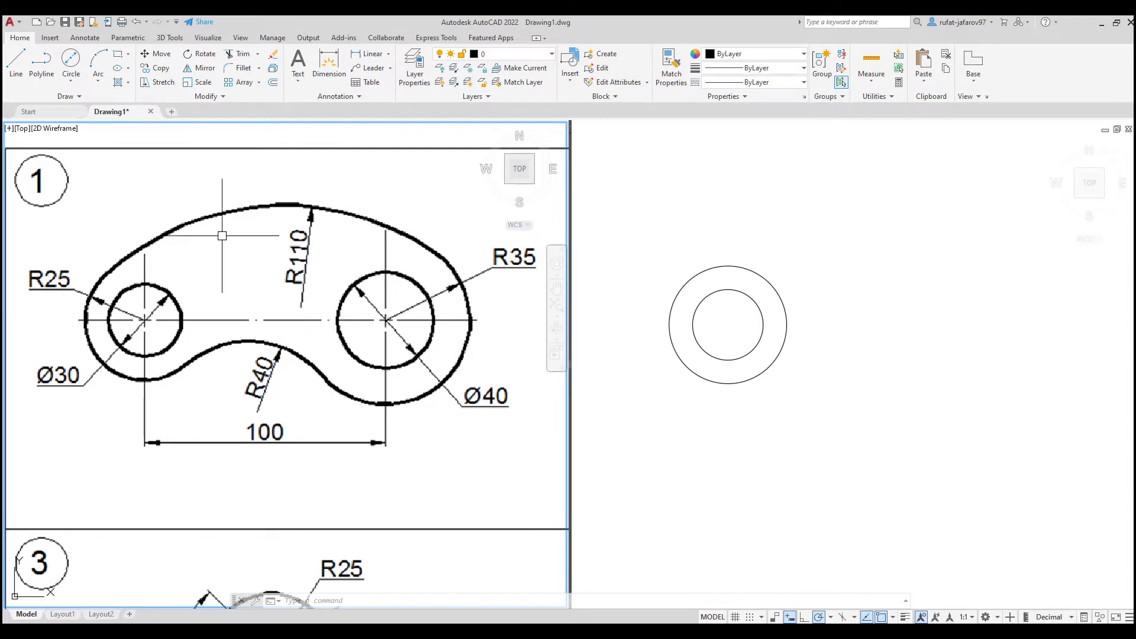
Draw a 100-unit horizontal centre line from the left circles' centre.
left_click(16, 62)
left_click(722, 344)
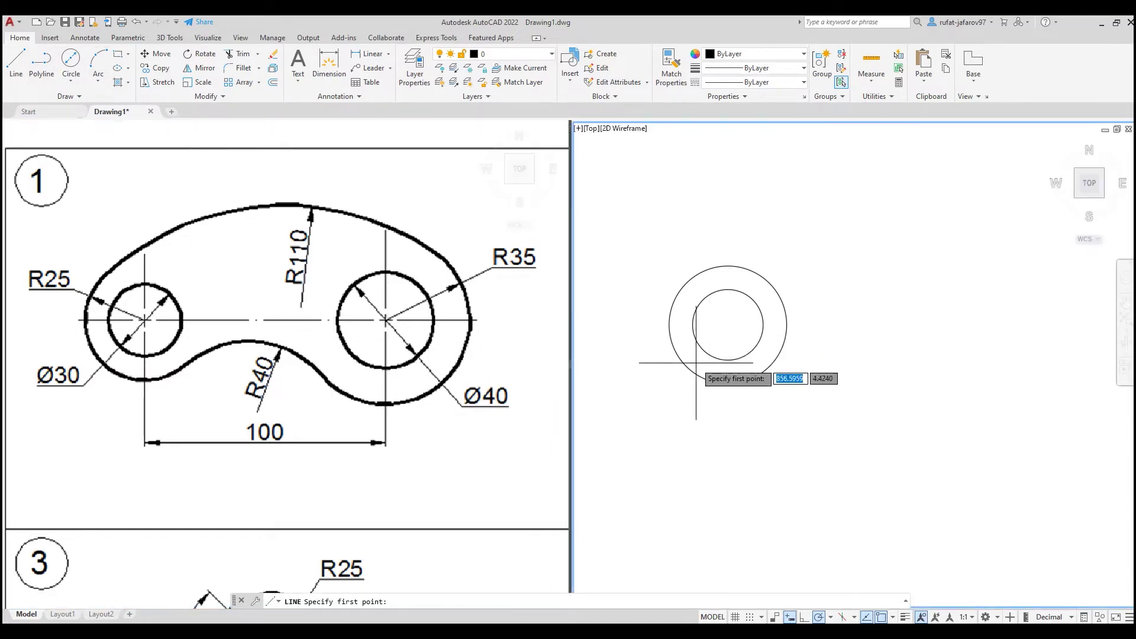
left_click(728, 324)
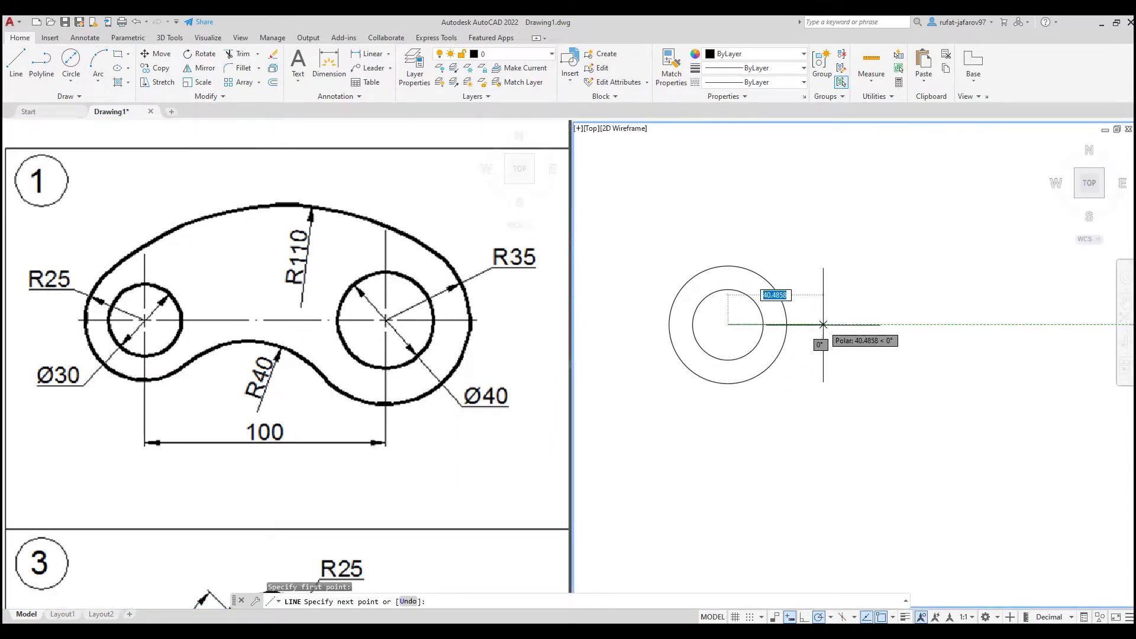
type("100")
key("Return")
right_click(915, 210)
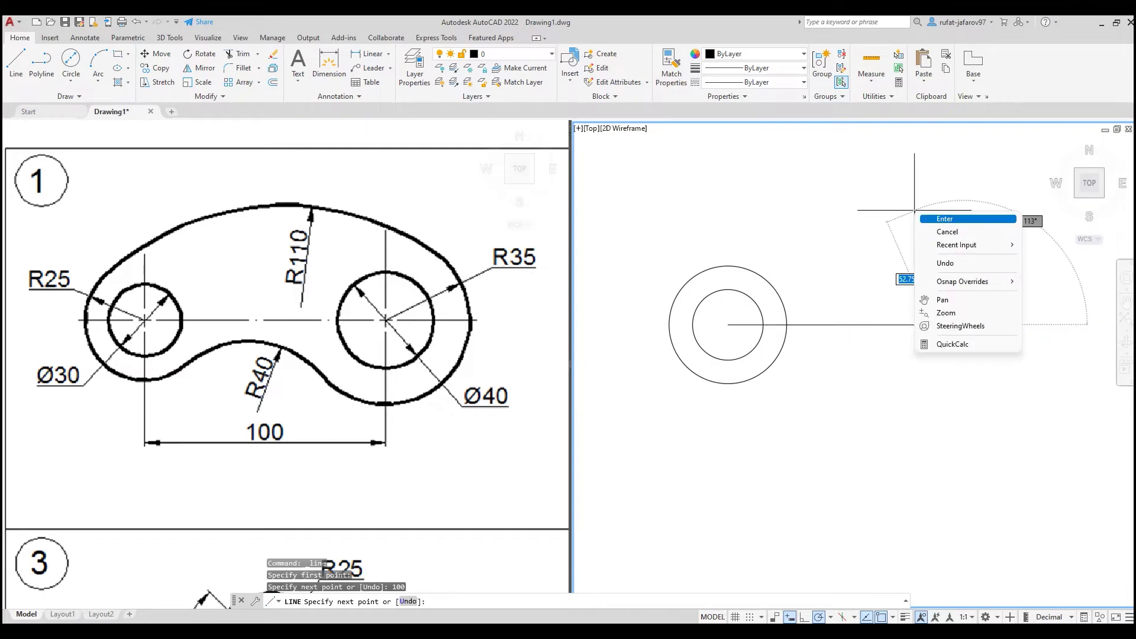
left_click(947, 219)
Draw an R35 circle centred on the centre line's right end.
left_click(71, 78)
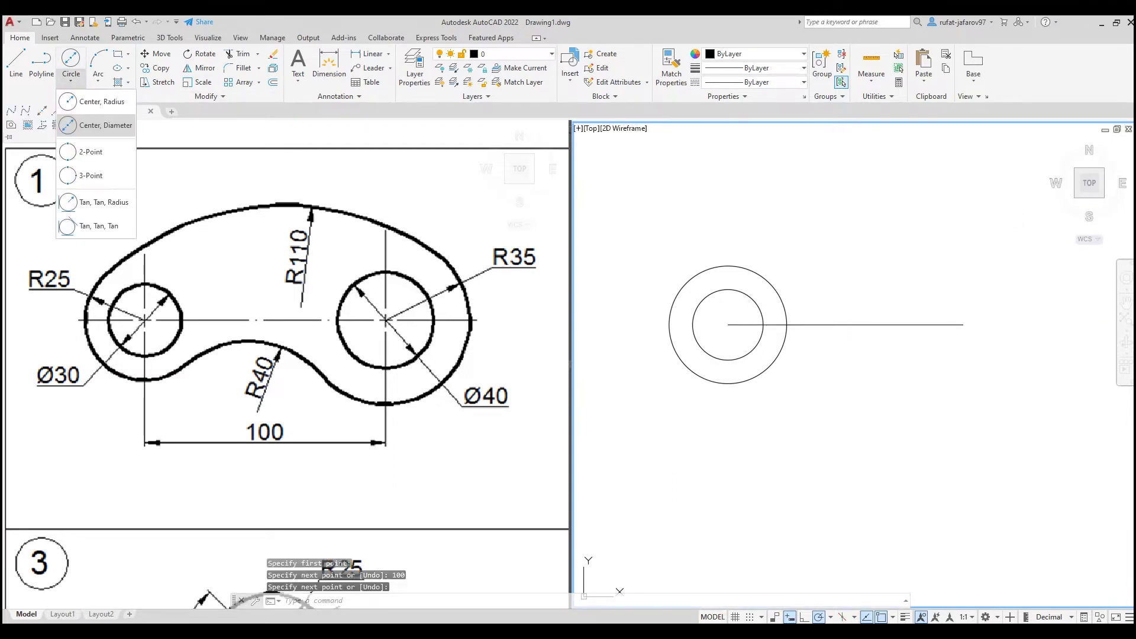
left_click(95, 125)
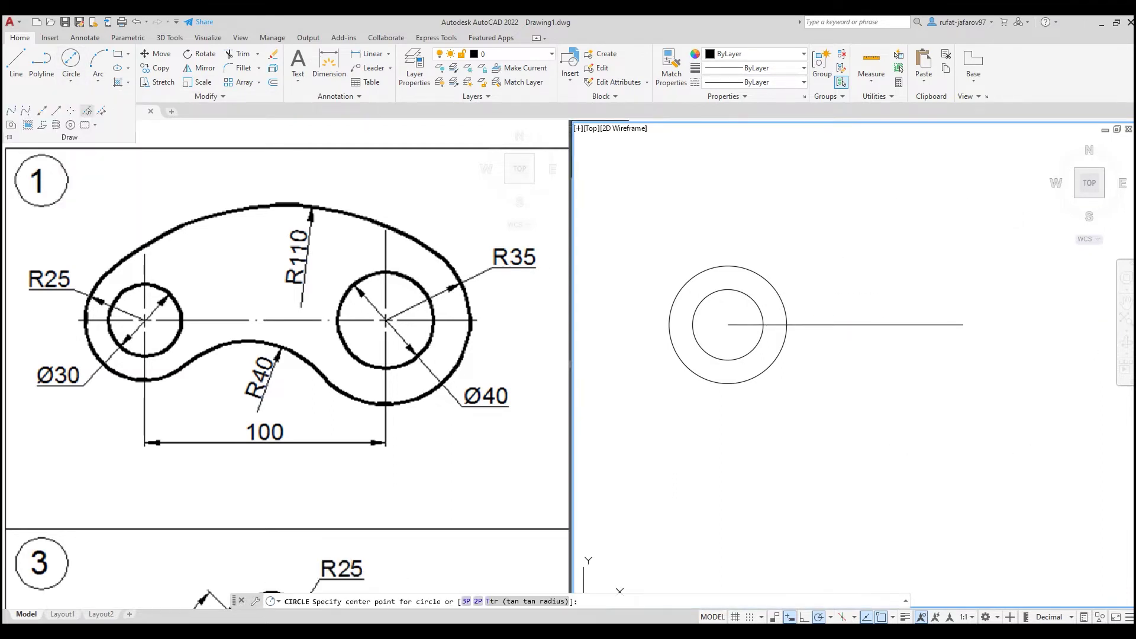
left_click(970, 324)
type("35")
key("Return")
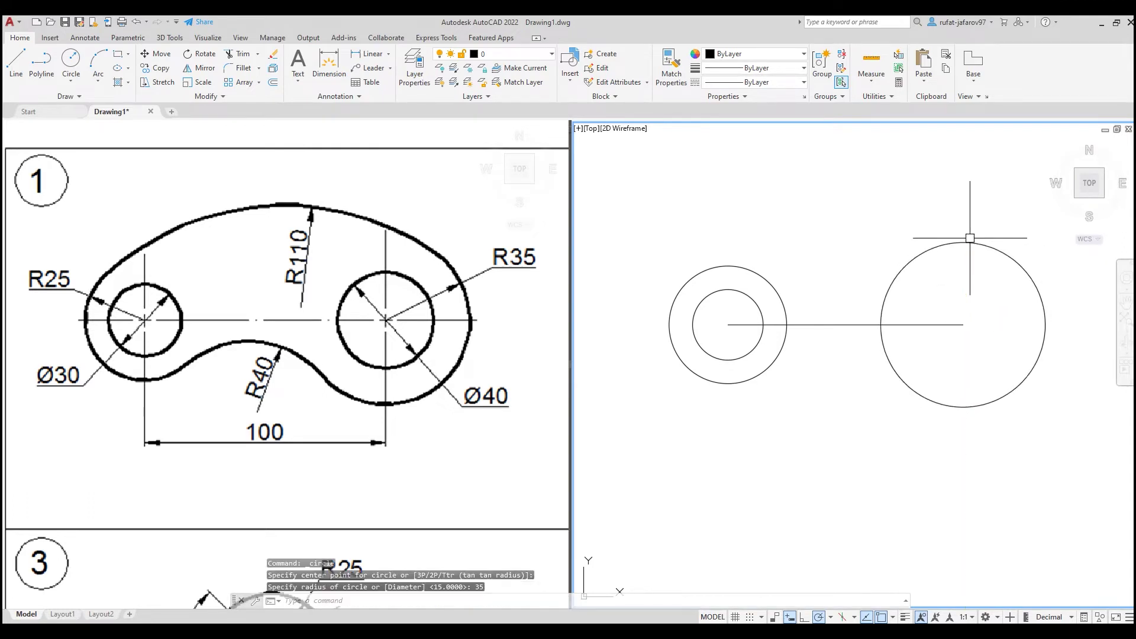
Add a concentric Ø40 circle at the right end and delete the centre line.
left_click(71, 83)
left_click(89, 102)
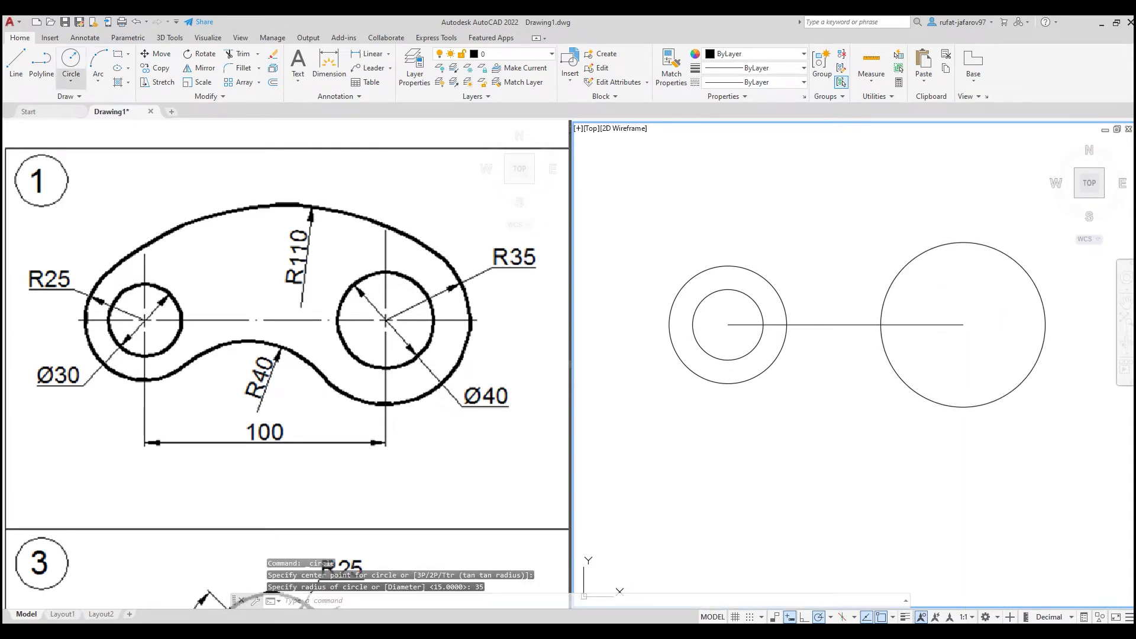
left_click(964, 324)
type("40")
key("Return")
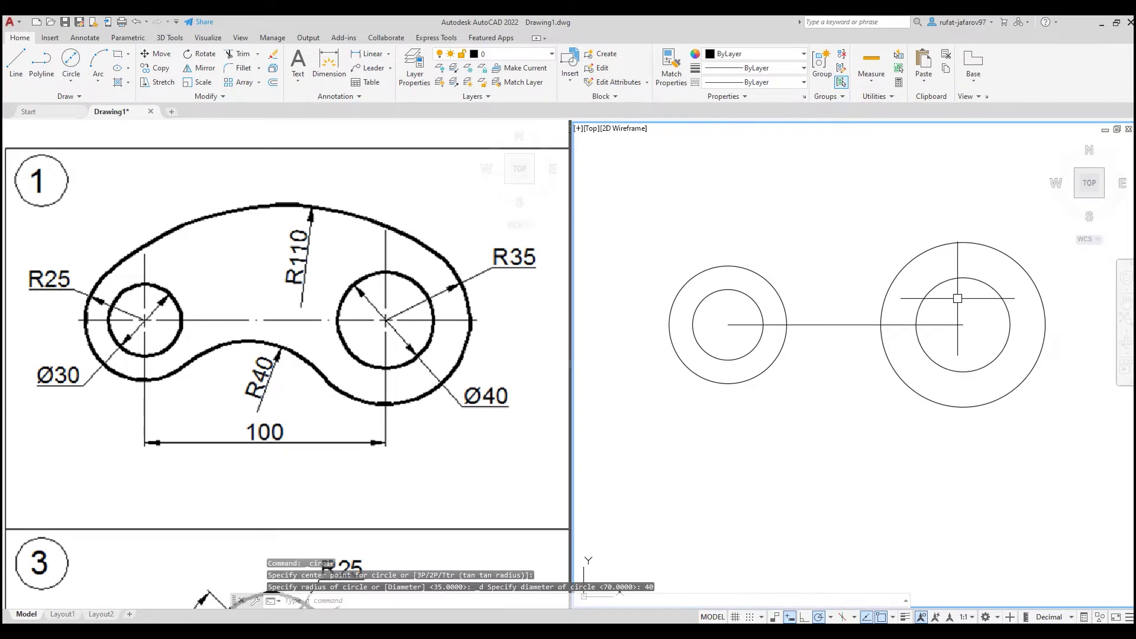
left_click(825, 325)
key("Delete")
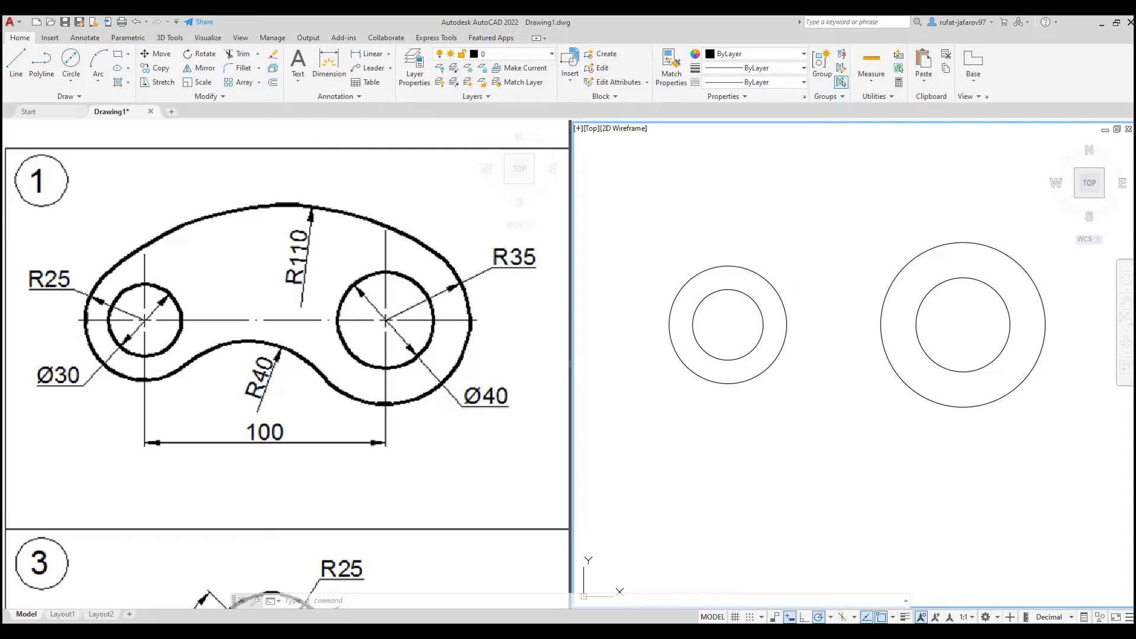
left_click(299, 238)
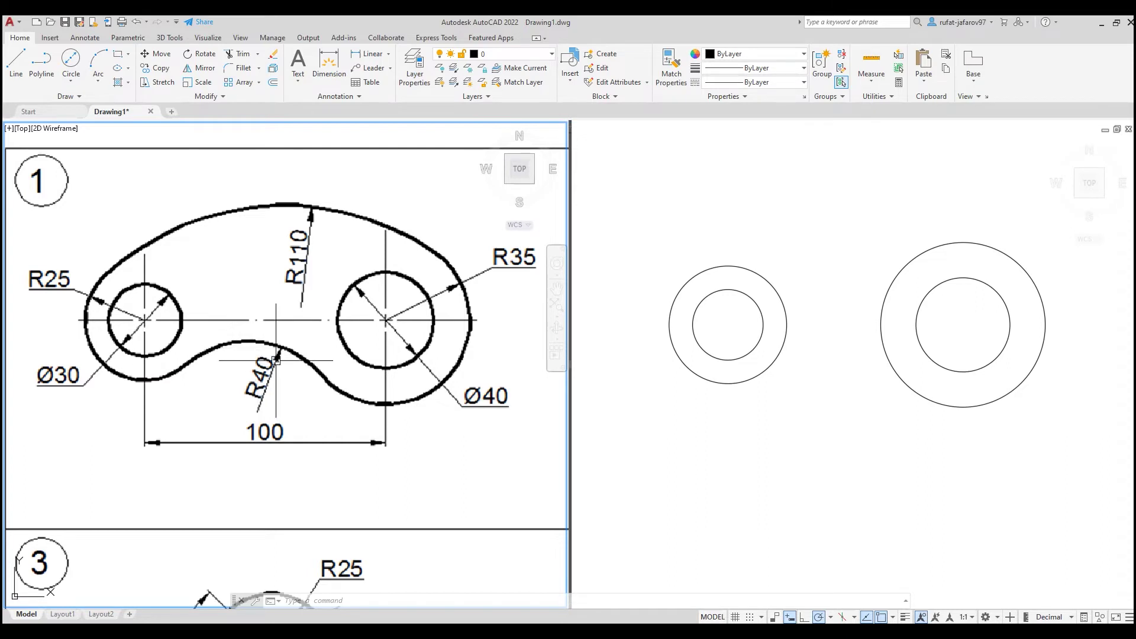
left_click(71, 80)
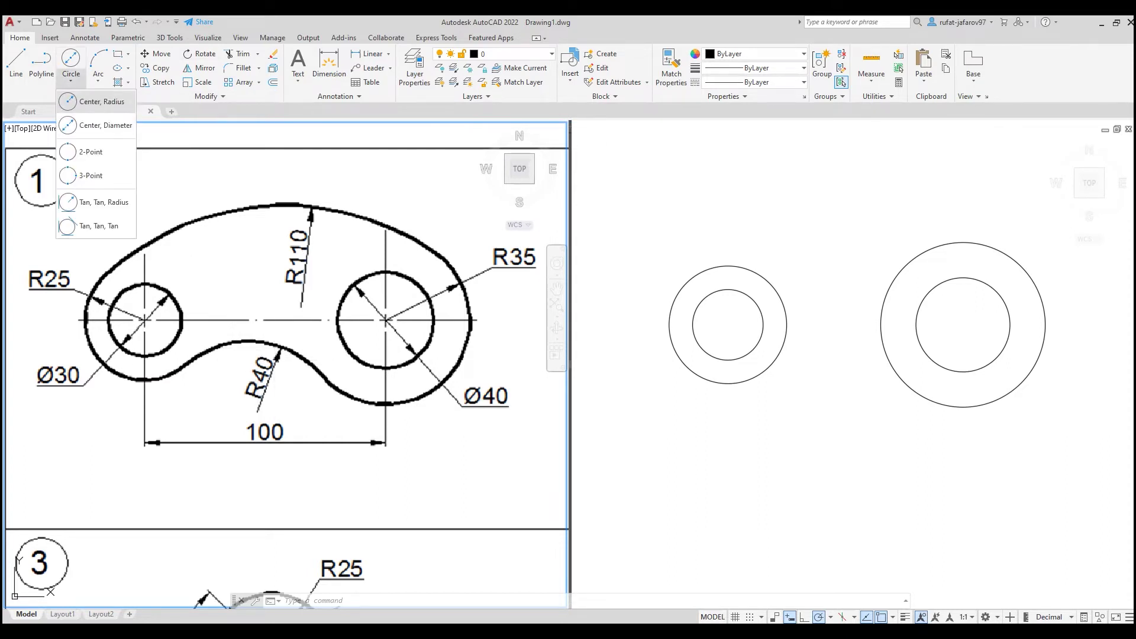
left_click(100, 202)
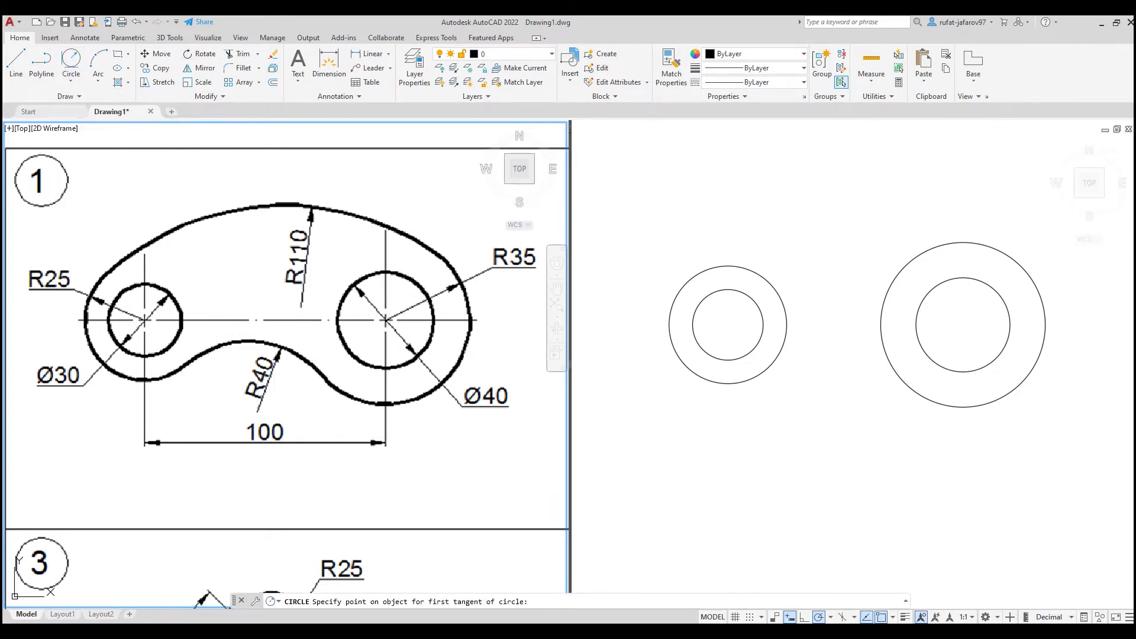
left_click(680, 305)
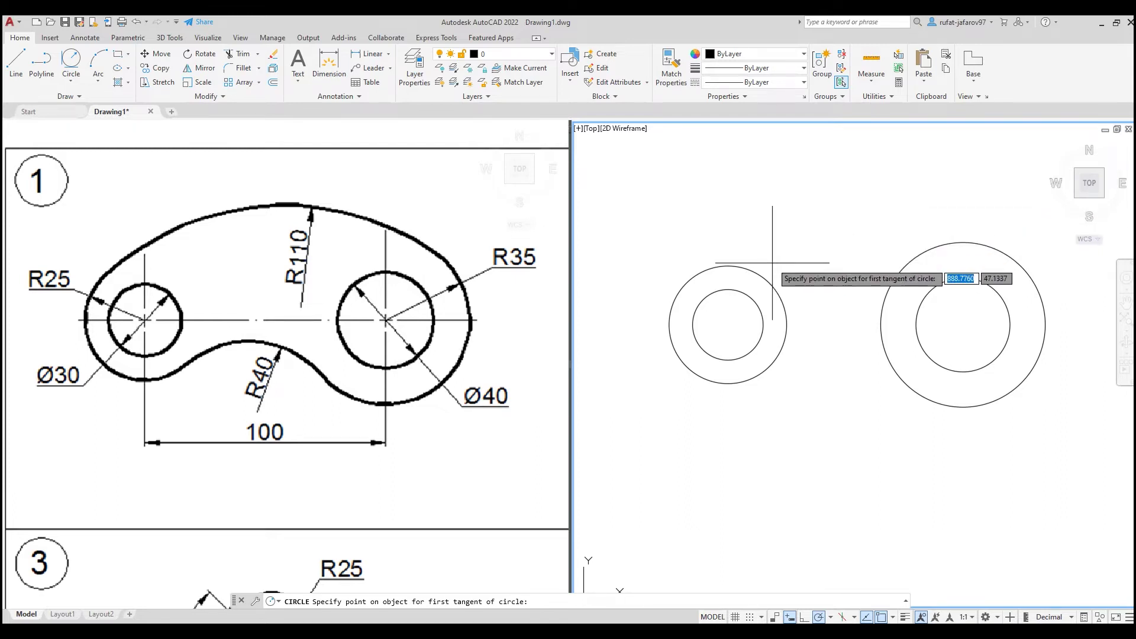
left_click(758, 273)
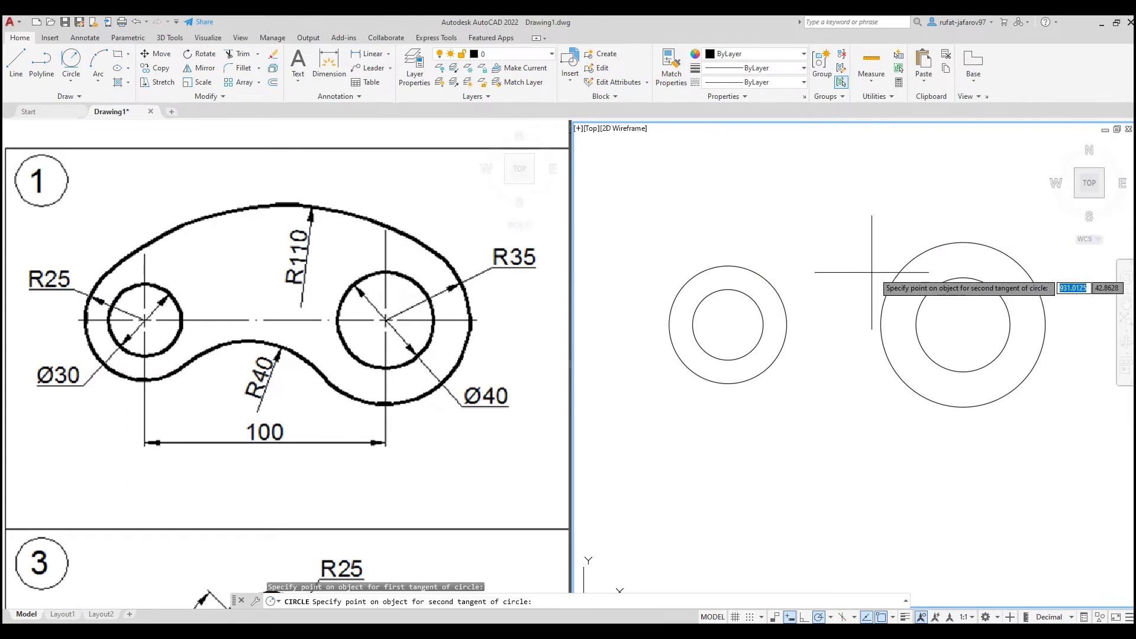
left_click(895, 273)
type("11")
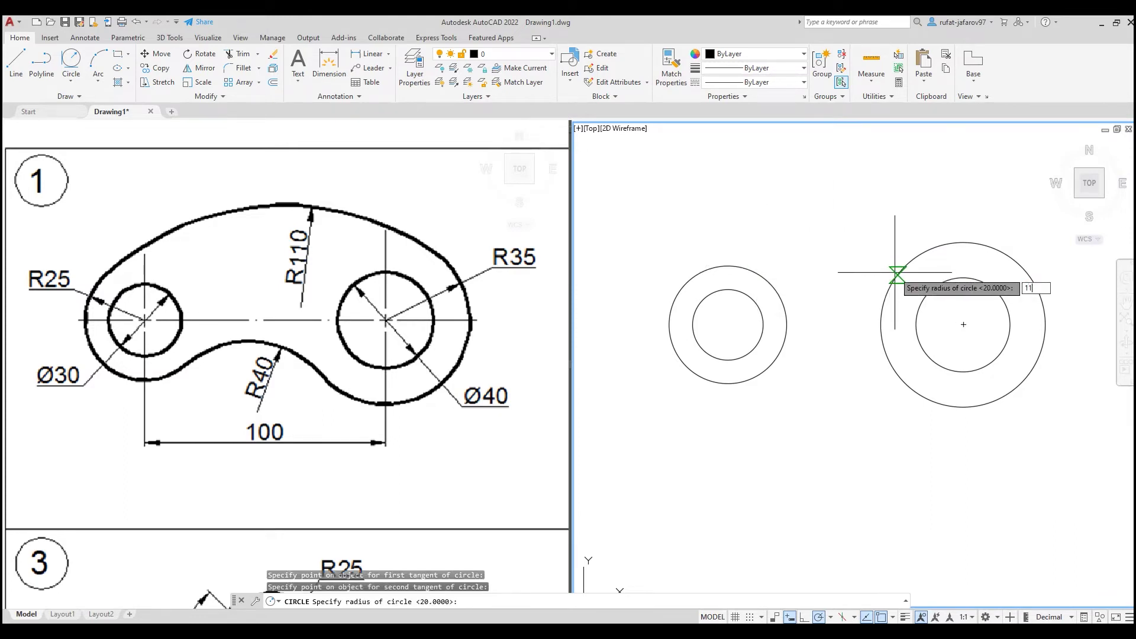
type("0")
key("Return")
middle_click_drag(895, 272, 899, 347)
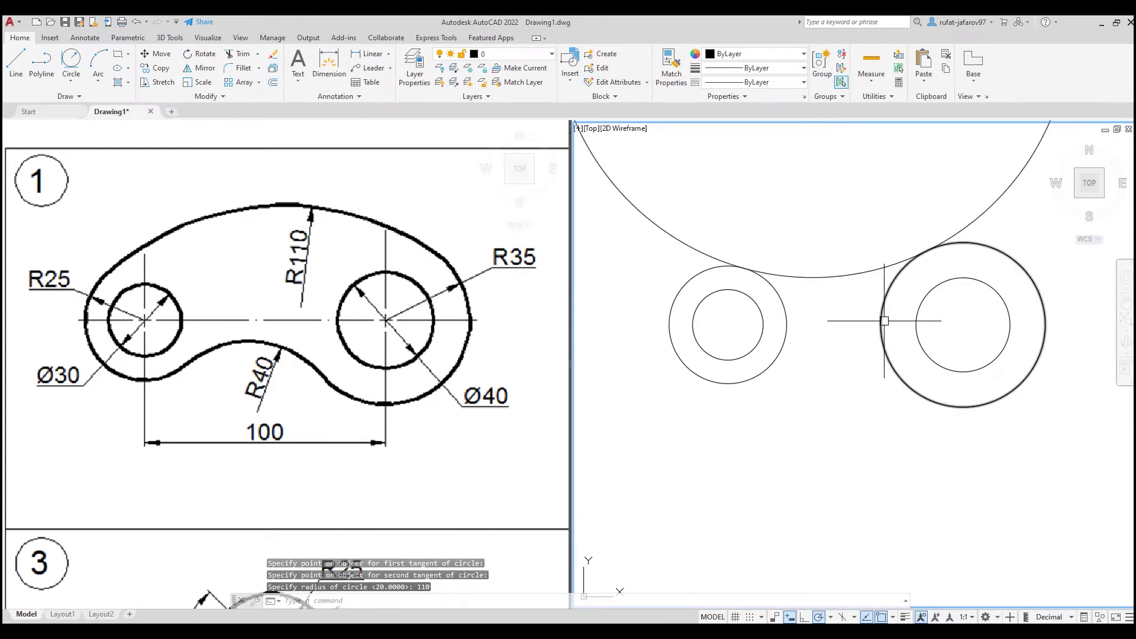
scroll(899, 347, "down", 2)
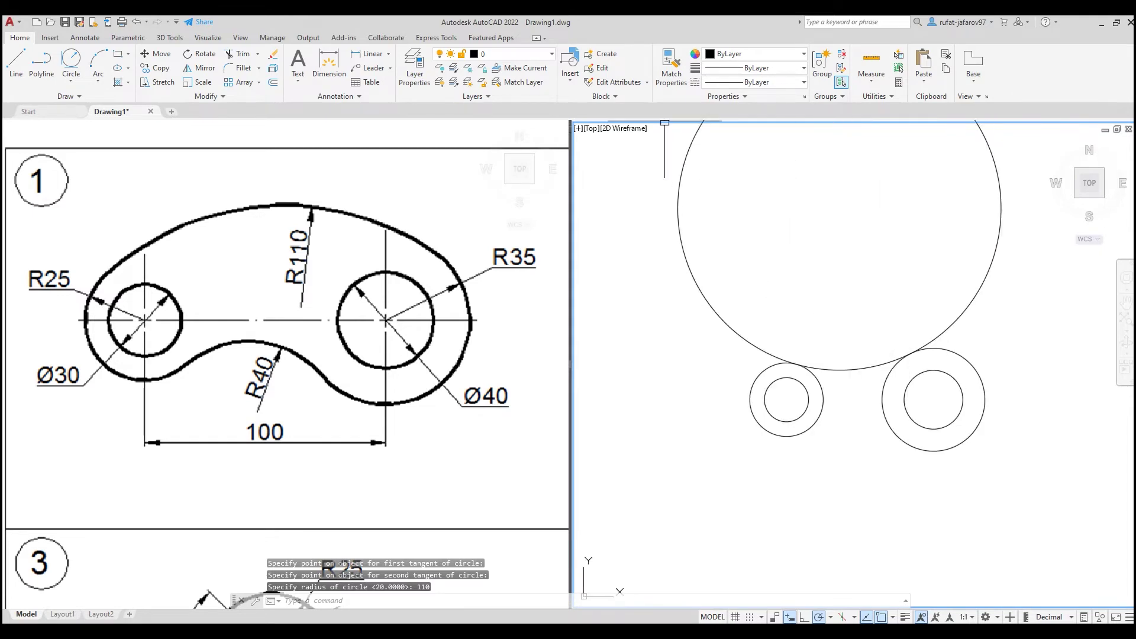
left_click(995, 243)
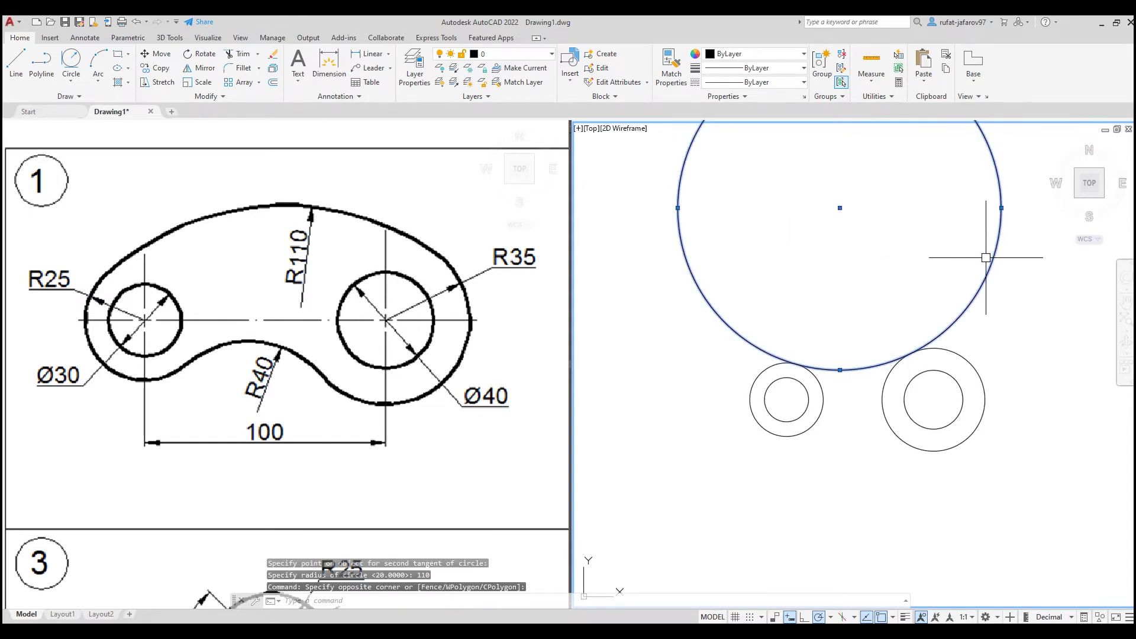
key("Delete")
left_click(288, 234)
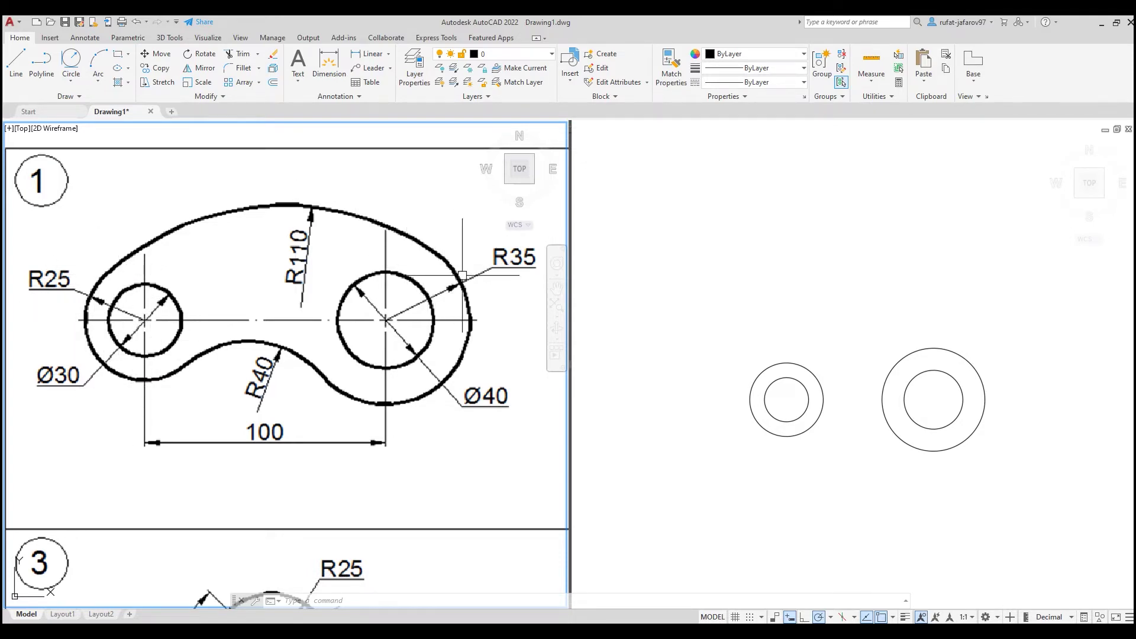
Draw an R110 circle tangent to both outer circles with Tan, Tan, Radius.
left_click(71, 62)
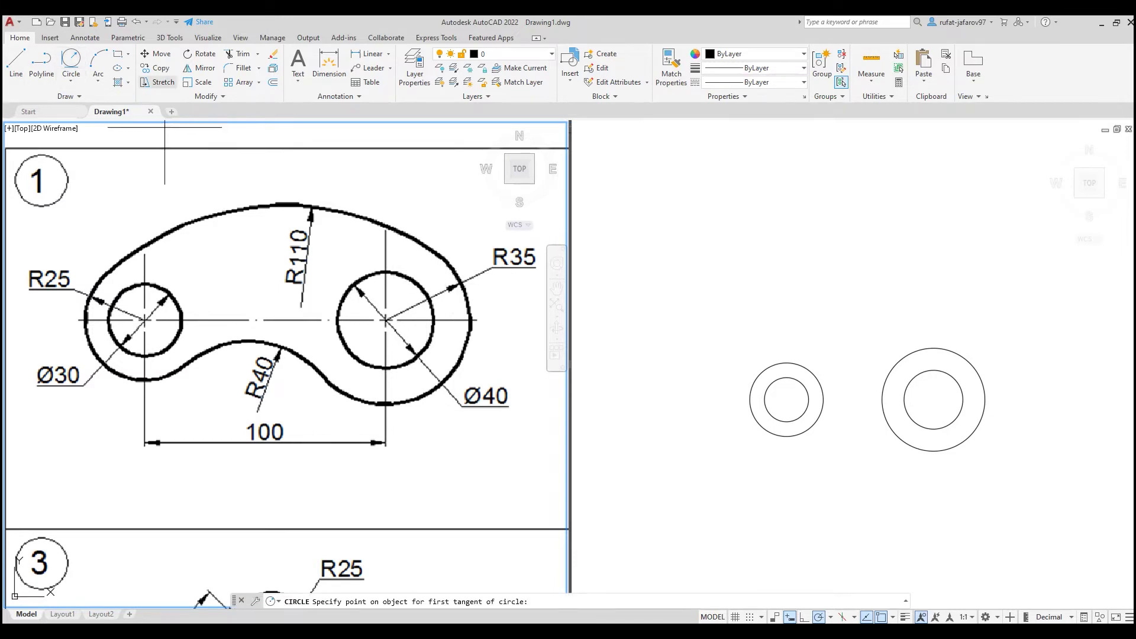
left_click(764, 370)
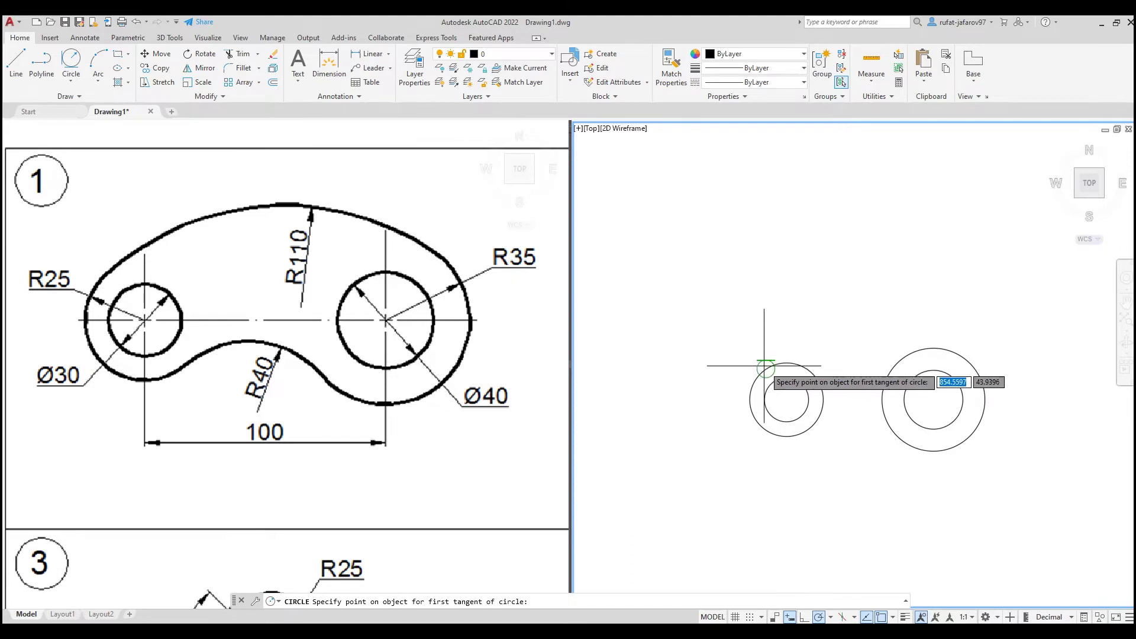
left_click(759, 375)
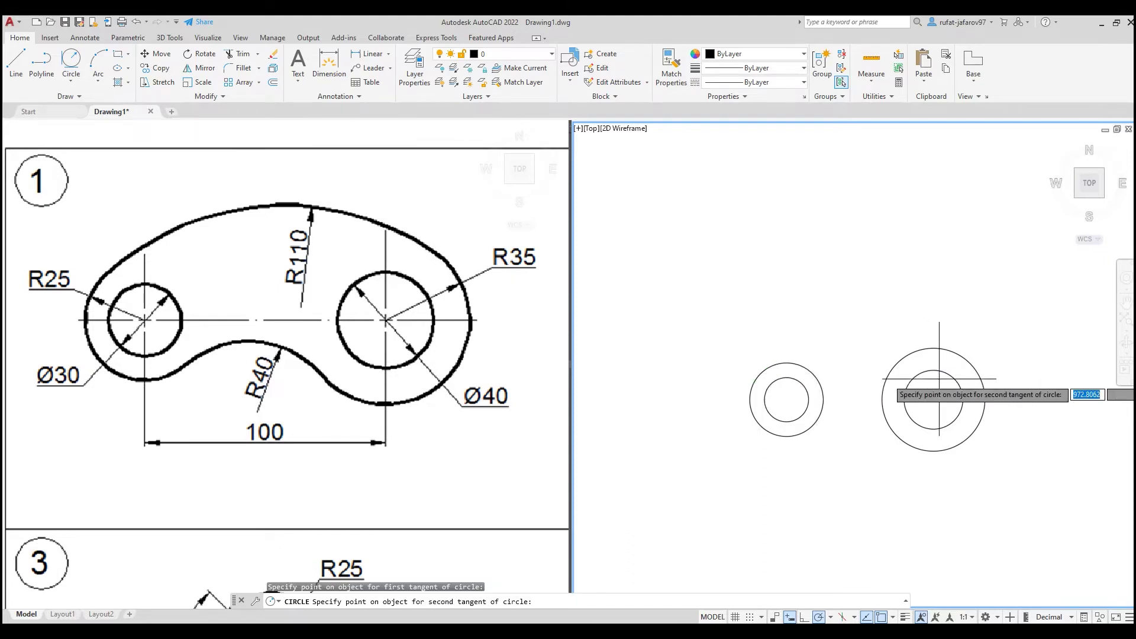
left_click(969, 356)
type("110")
key("Return")
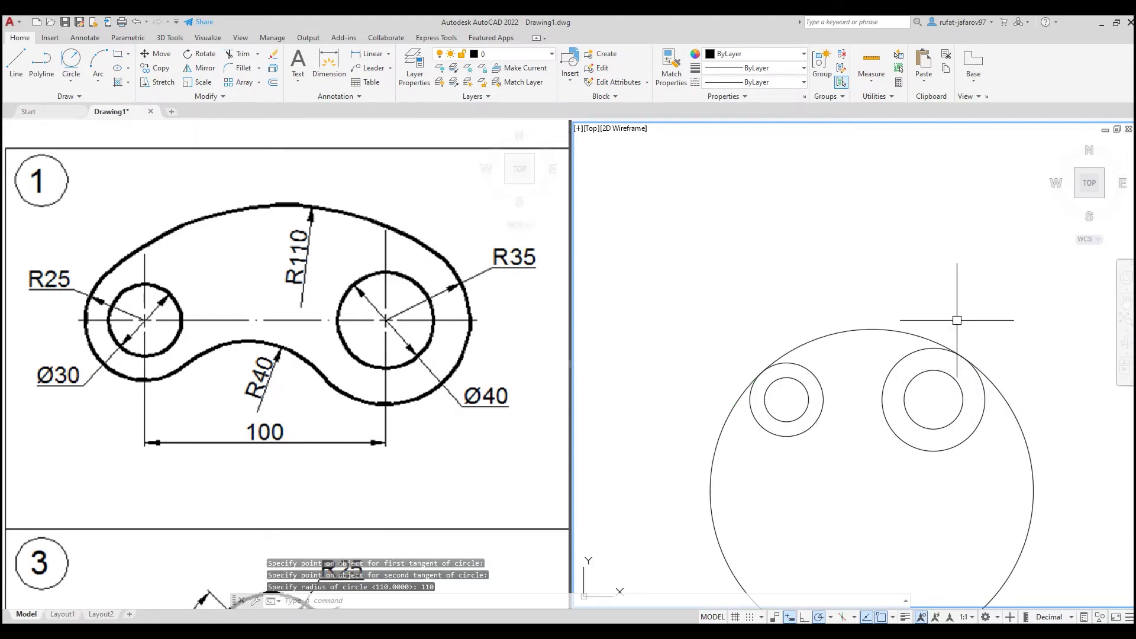
Trim away the lower part of the R110 circle, leaving the top arc.
left_click(237, 54)
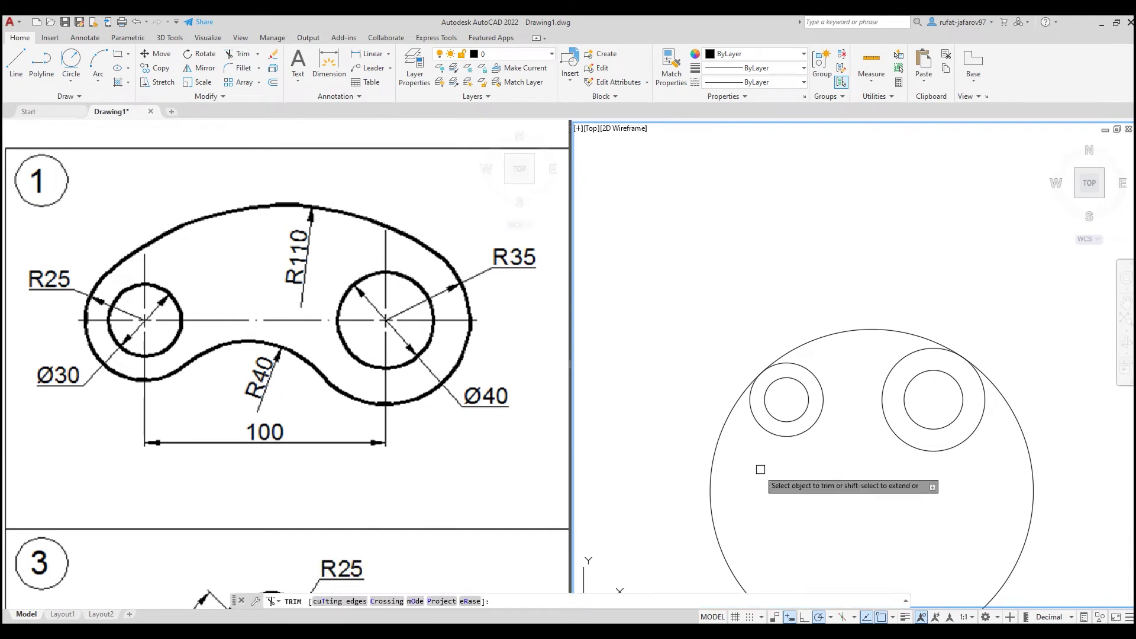
left_click(712, 471)
middle_click_drag(887, 254, 883, 249)
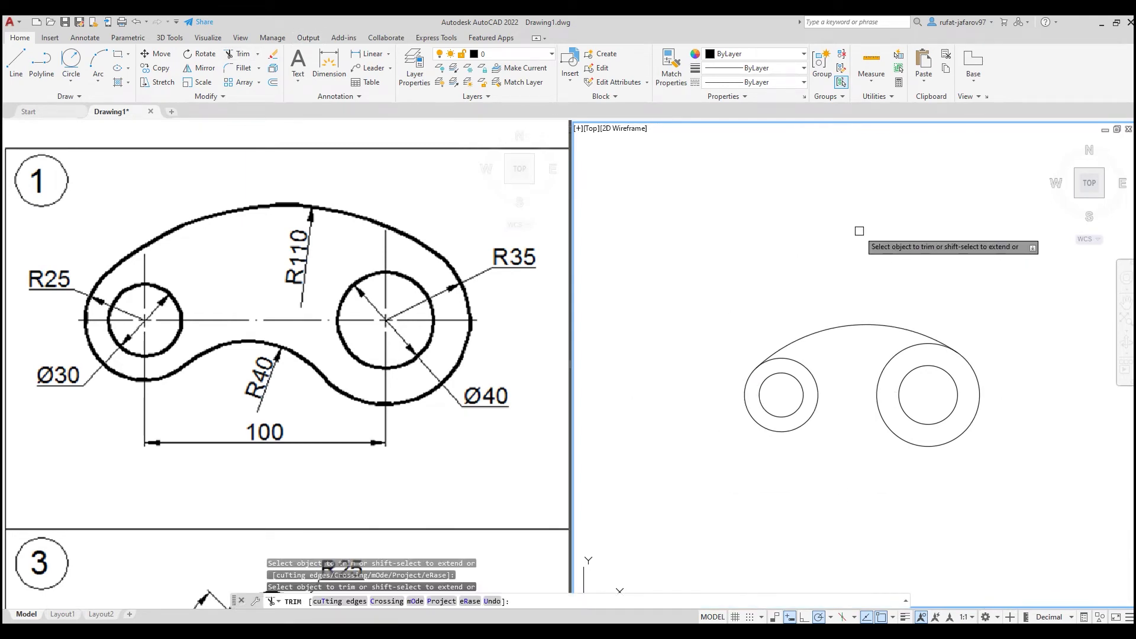
key("Escape")
left_click(267, 373)
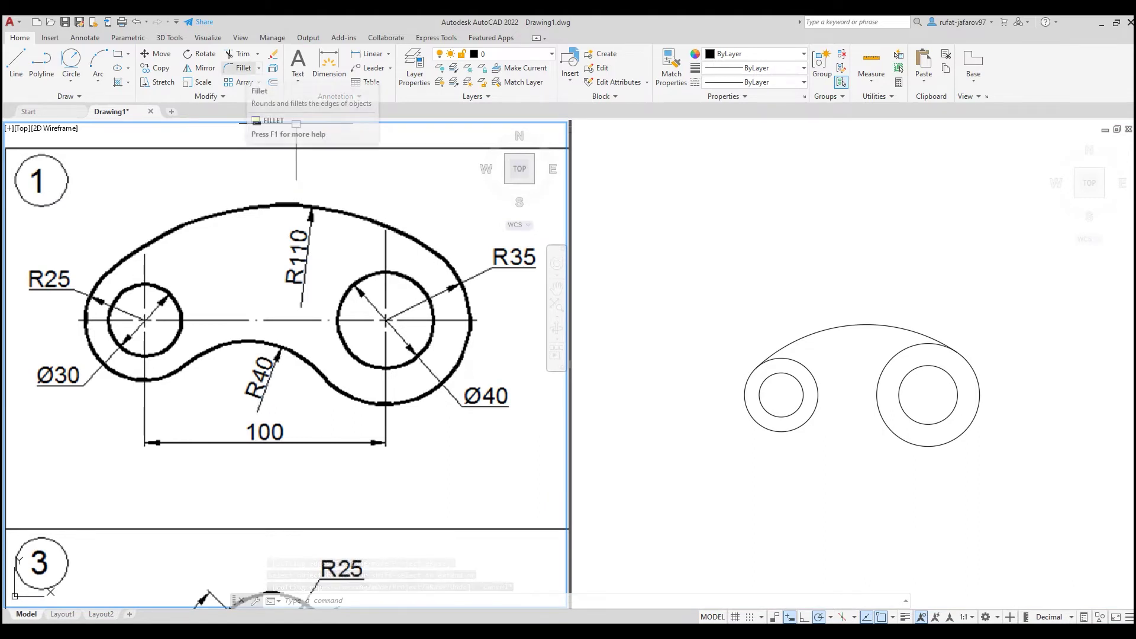
Fillet the lower sides of the left and right outer circles with radius 40.
left_click(240, 67)
type("r")
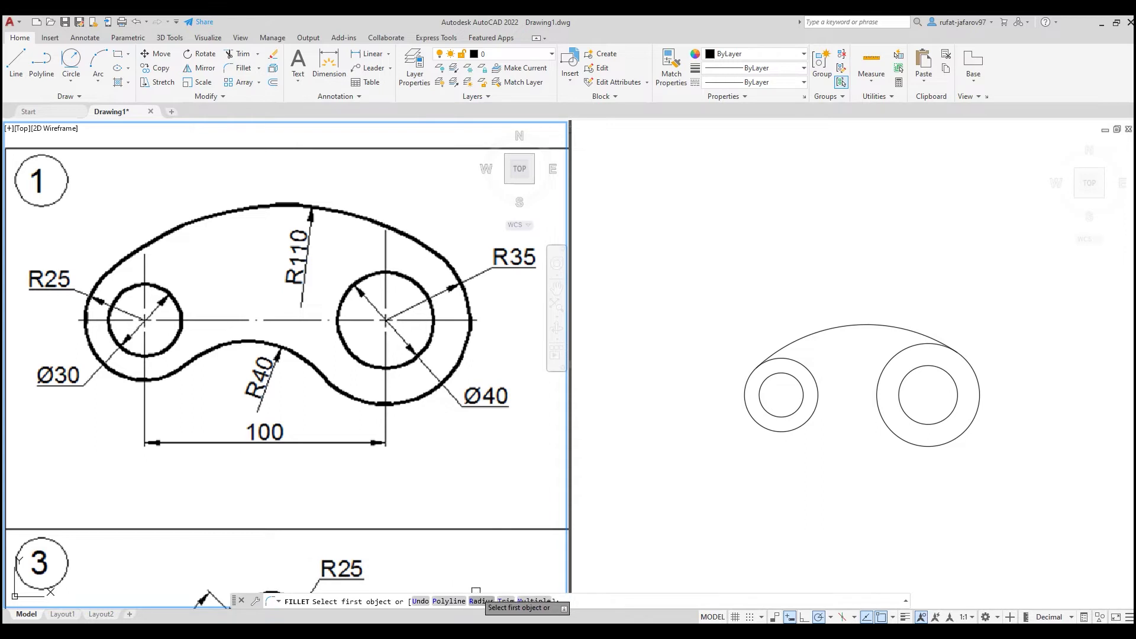
key("Return")
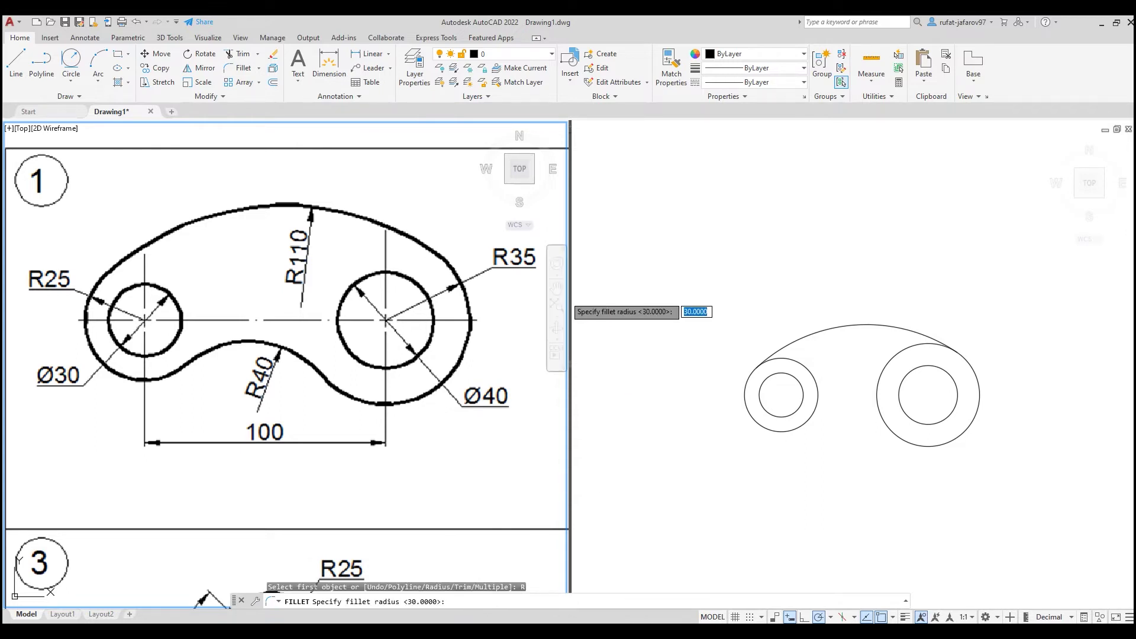
type("0")
key("Return")
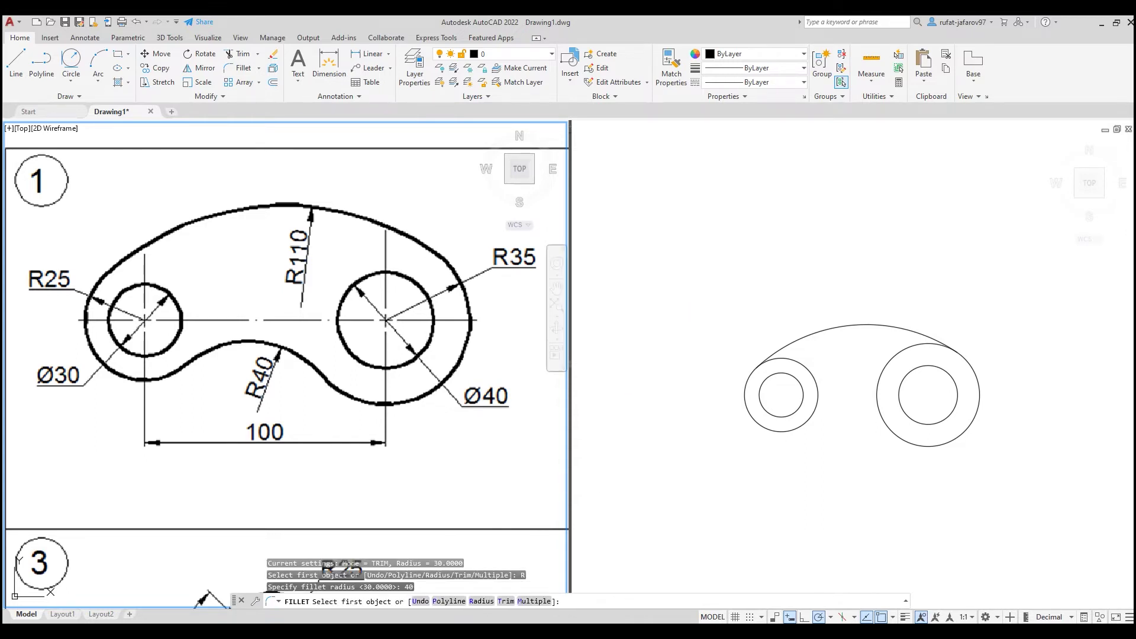
left_click(840, 408)
left_click(818, 406)
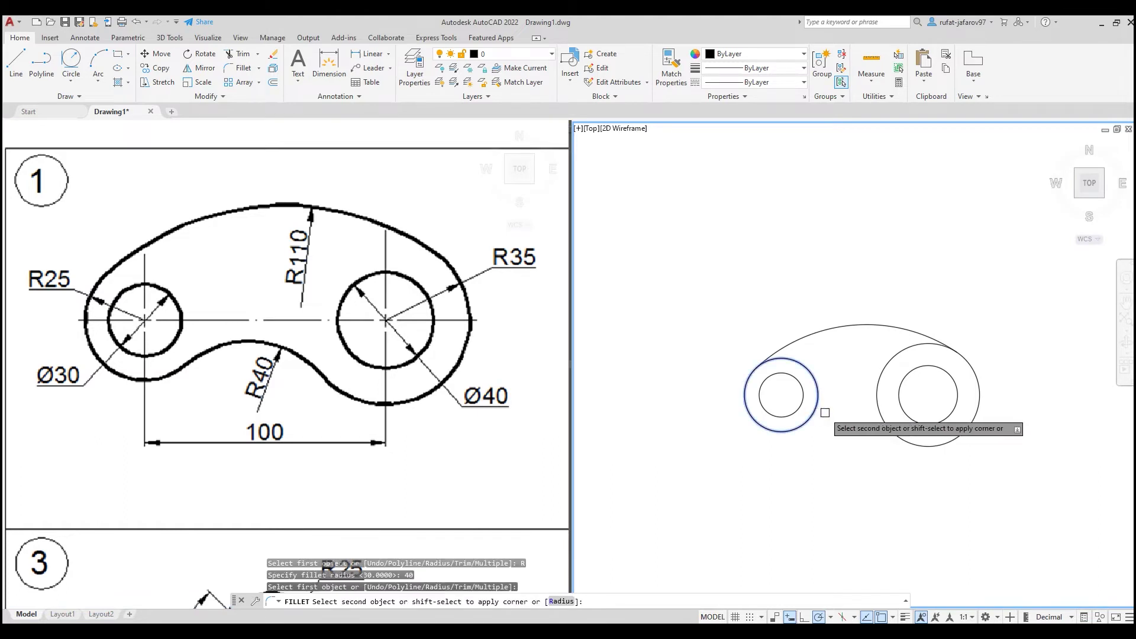
left_click(885, 410)
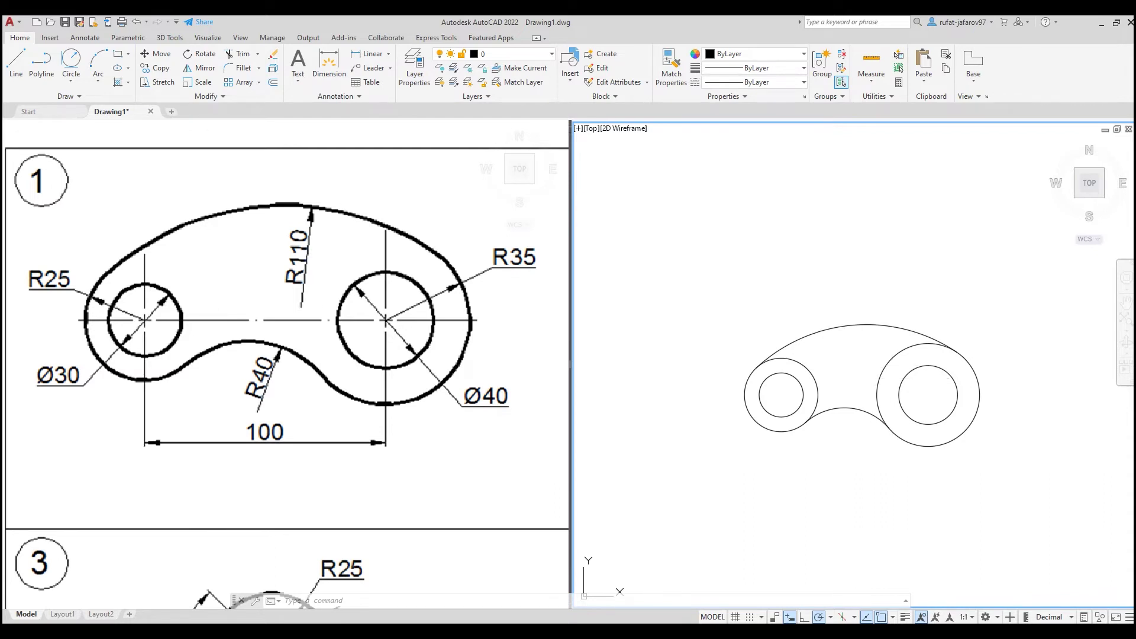
Trim away the inner arcs of both outer circles.
left_click(234, 54)
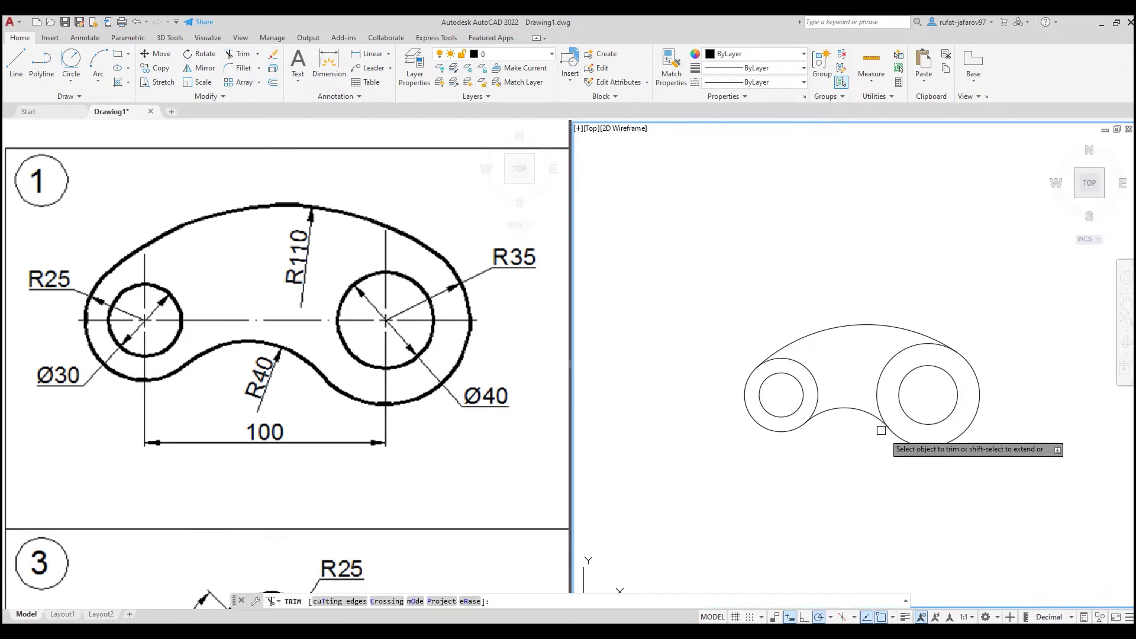
left_click(818, 394)
left_click(879, 385)
right_click(892, 368)
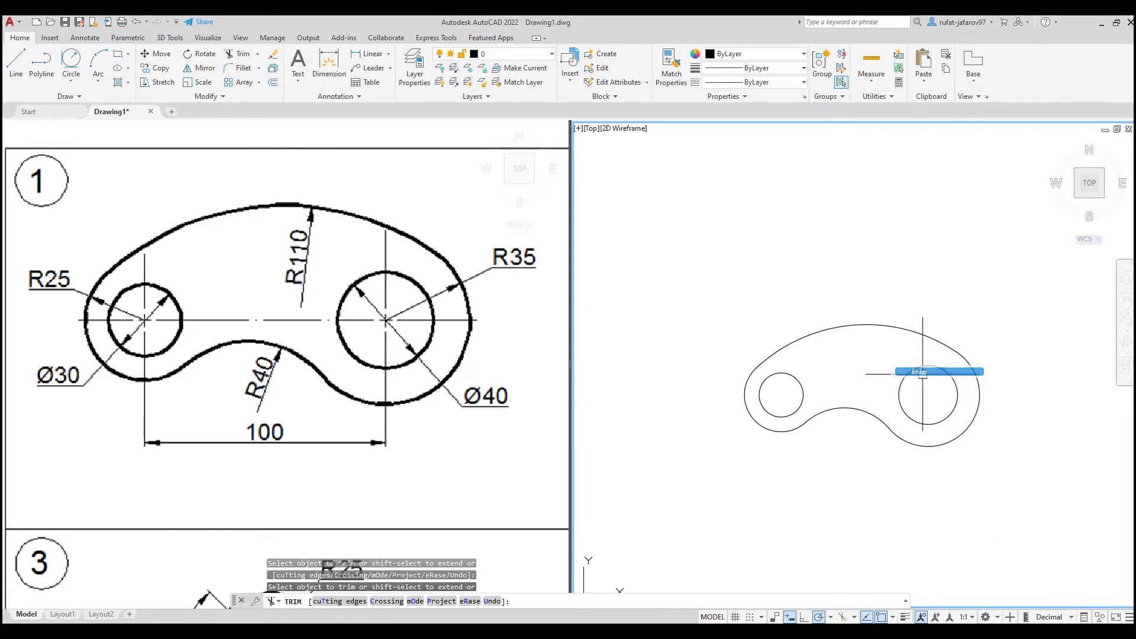
left_click(920, 374)
middle_click_drag(939, 396, 890, 365)
Window-select the whole link outline and join it into one polyline.
left_click(969, 216)
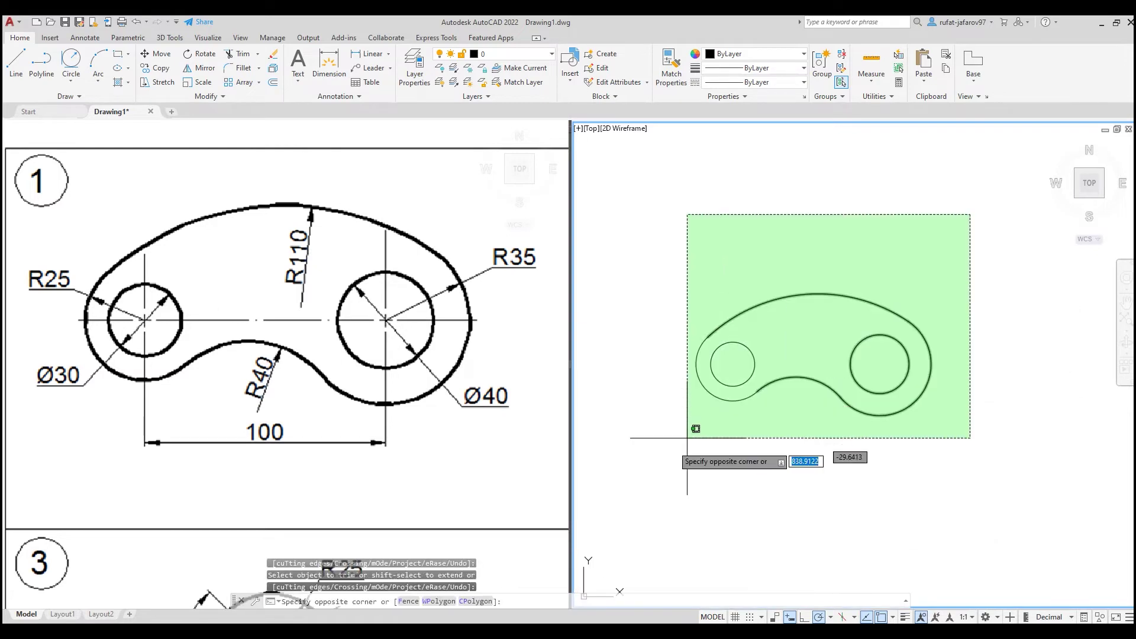
left_click(653, 456)
type("n")
key("Return")
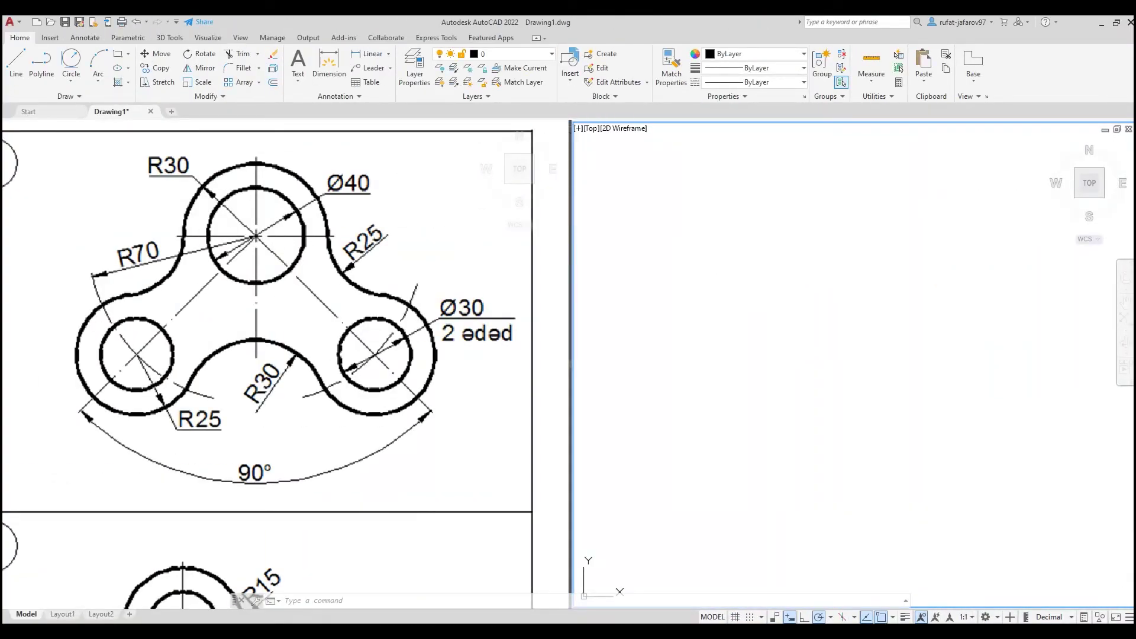
Draw an R30 circle and a concentric Ø40 circle for the top lobe.
left_click(71, 81)
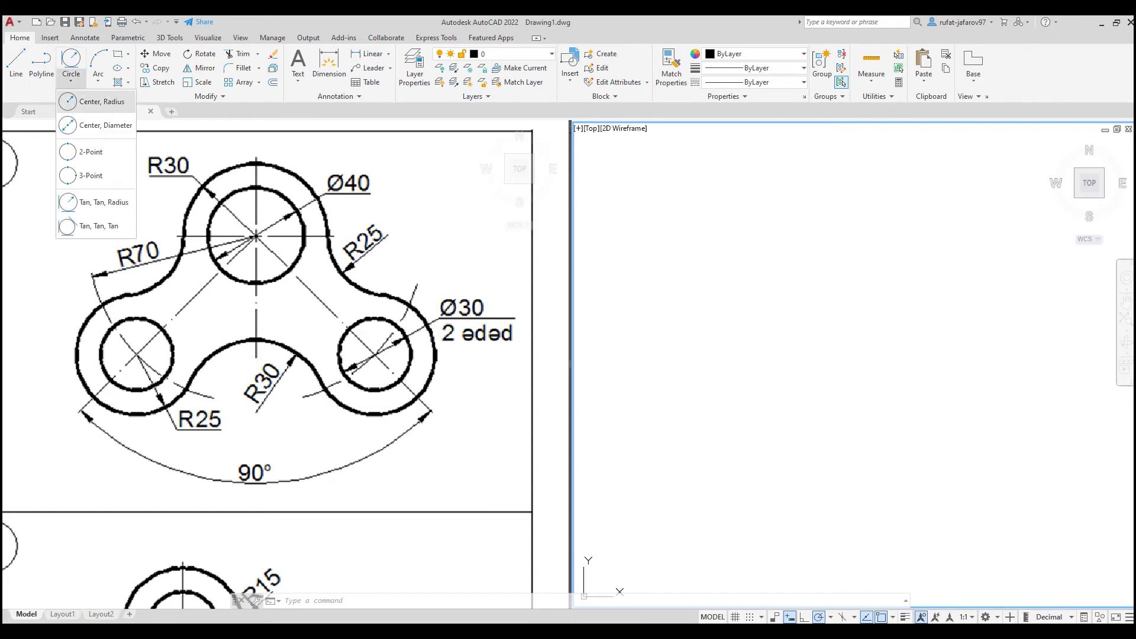
left_click(89, 102)
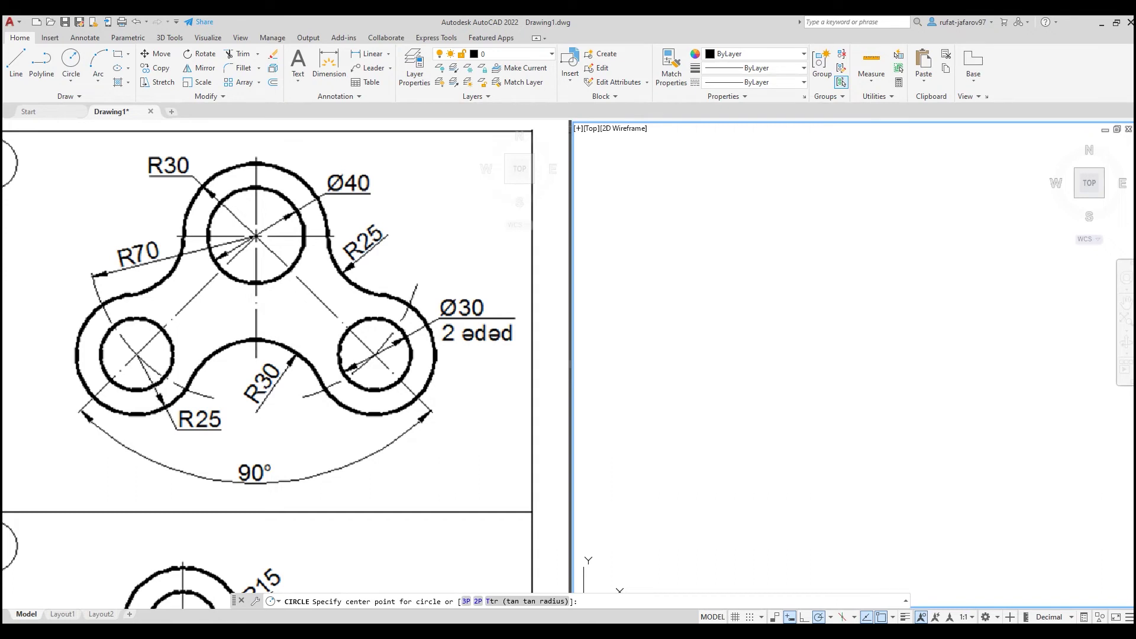
left_click(797, 252)
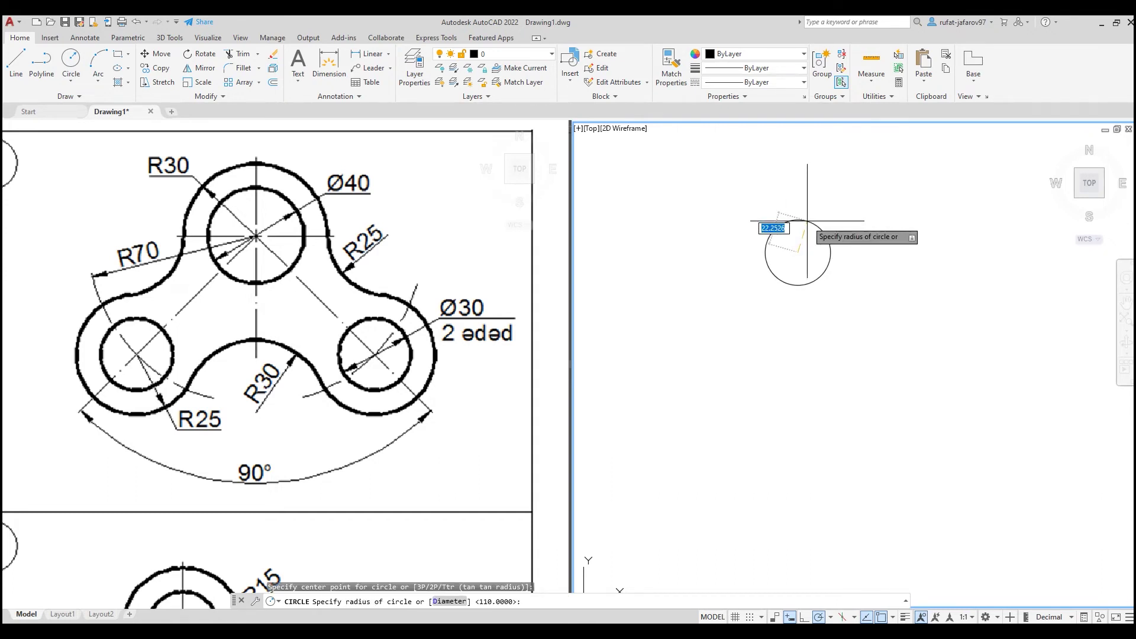
type("30")
key("Return")
key("Return")
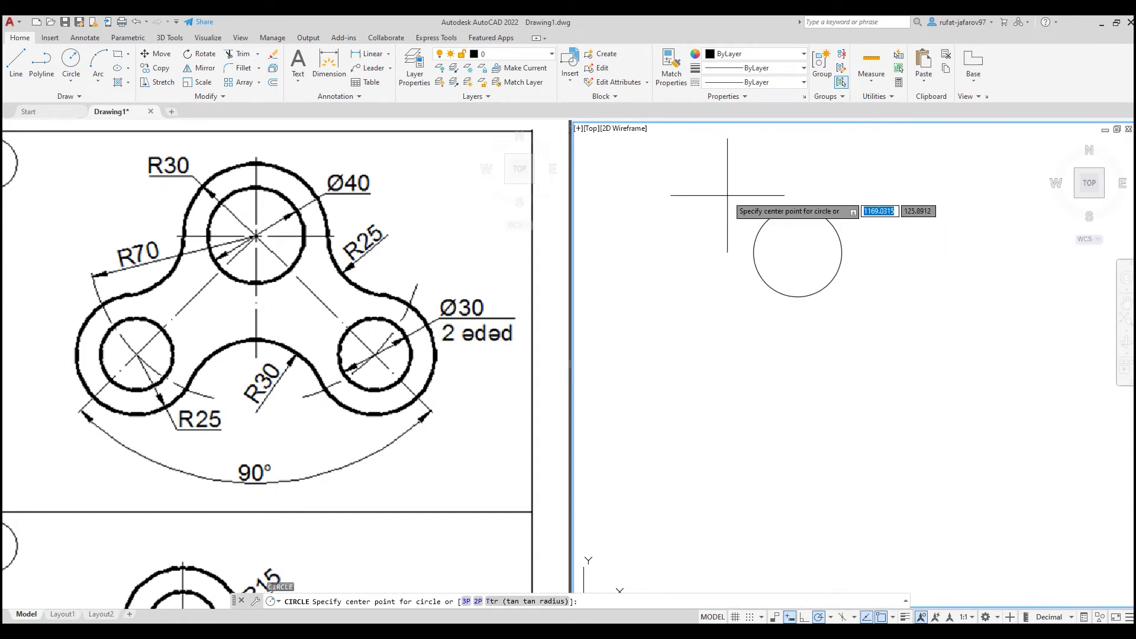
left_click(798, 253)
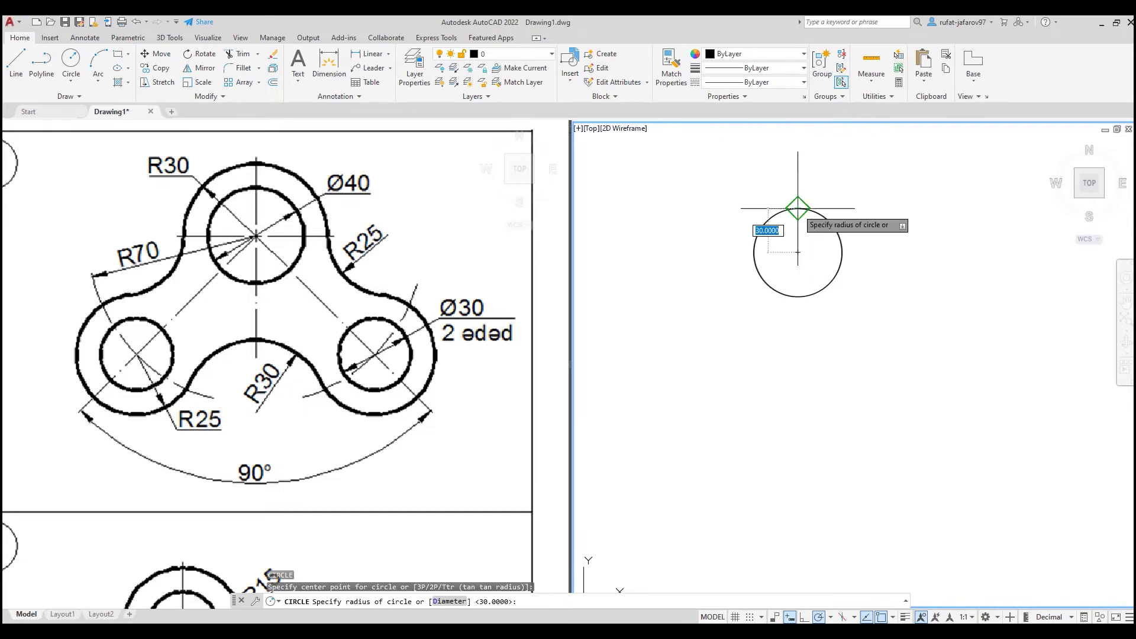
type("d")
key("Return")
type("40")
key("Return")
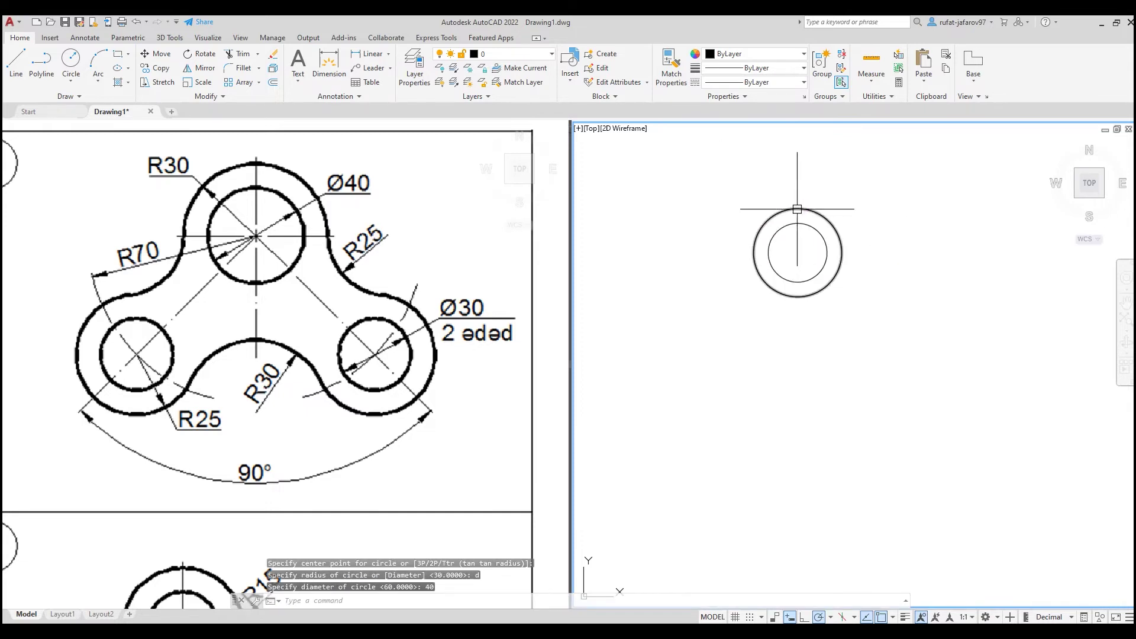
left_click(373, 351)
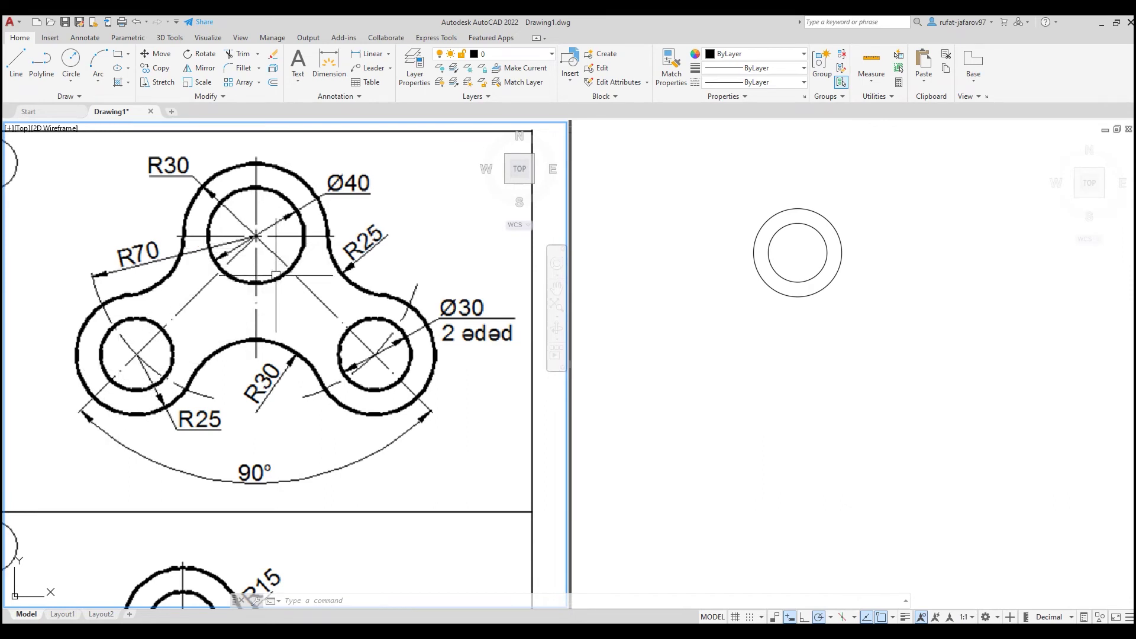
Start a line from the top circles' centre, then cancel and undo the mistaken segment.
left_click(16, 62)
left_click(779, 271)
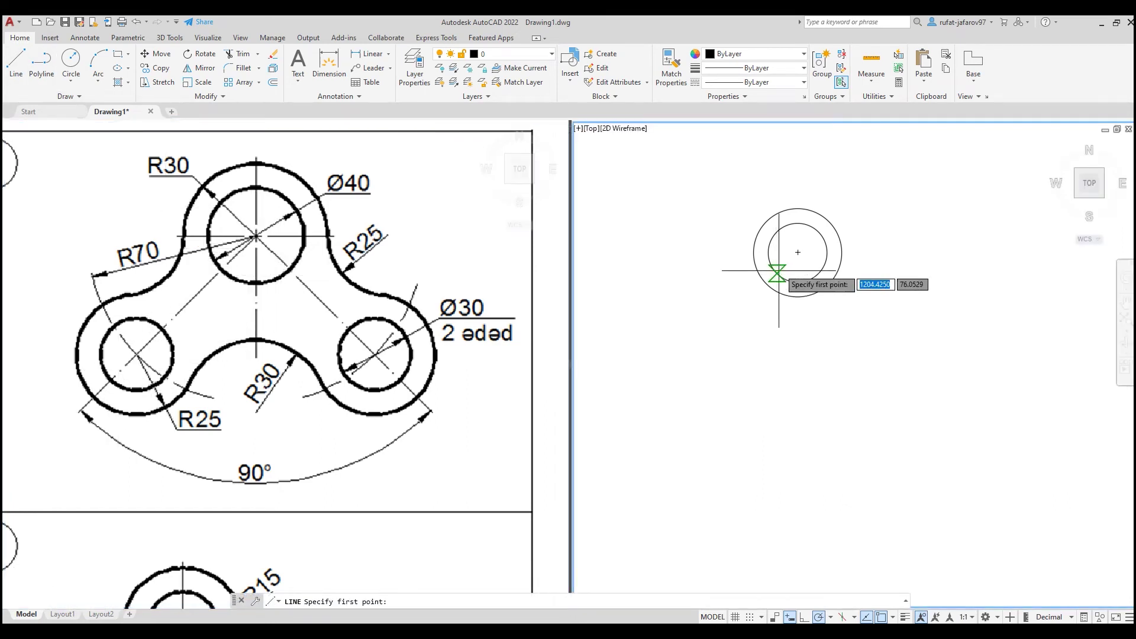
left_click(798, 253)
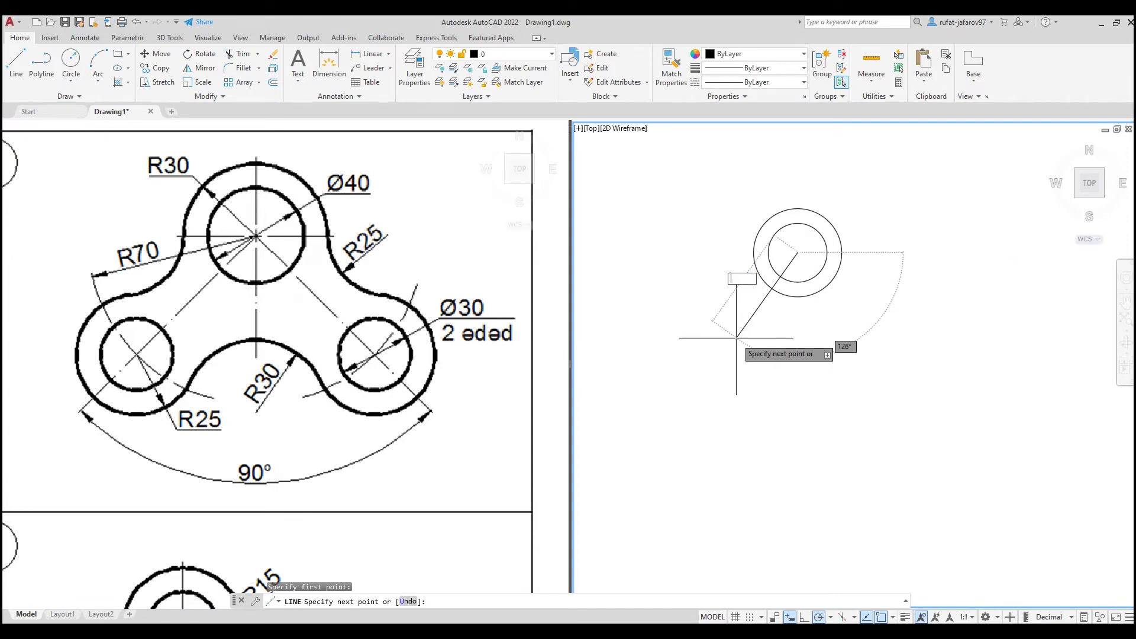
type("45")
key("Tab")
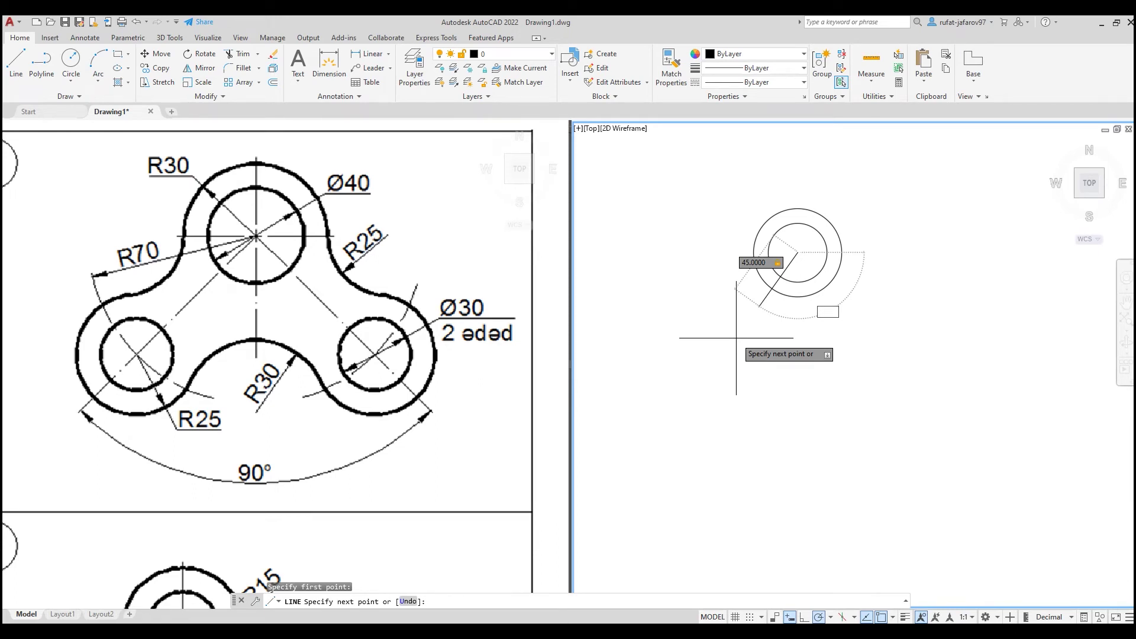
key("Return")
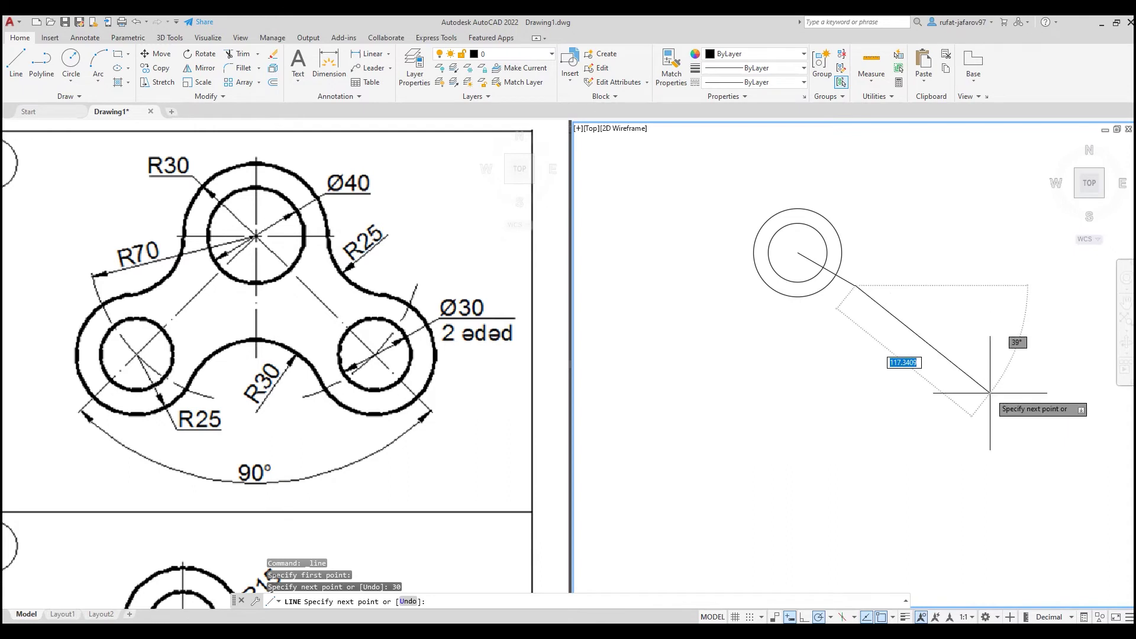
key("Escape")
key("ctrl+z")
Restart the line from the circles' centre with its direction locked at 45°.
left_click(16, 60)
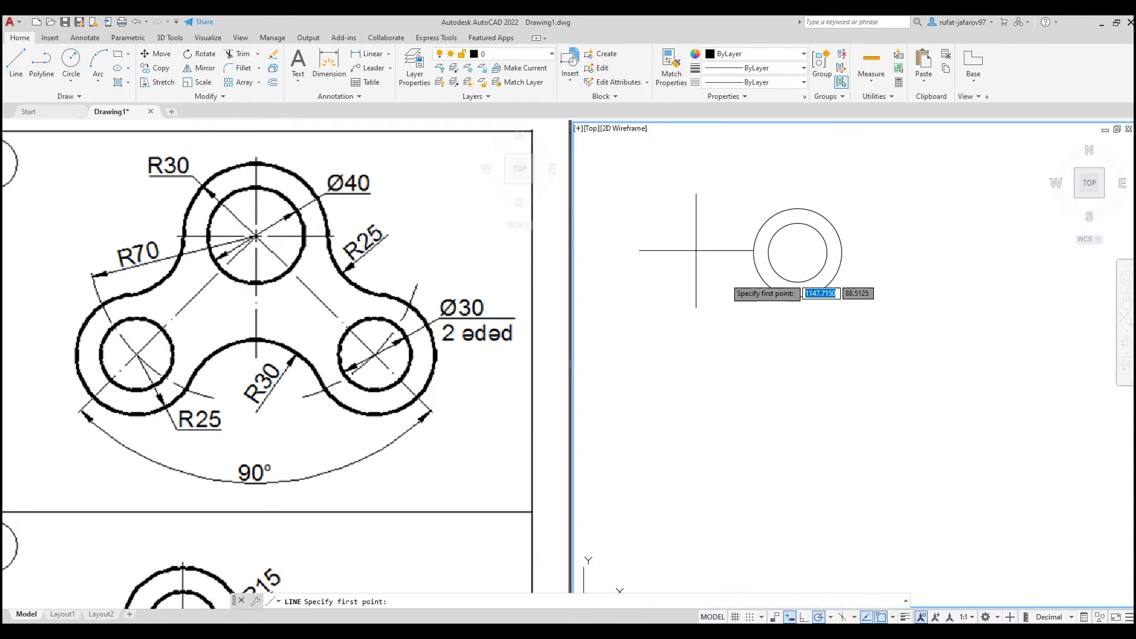
left_click(798, 253)
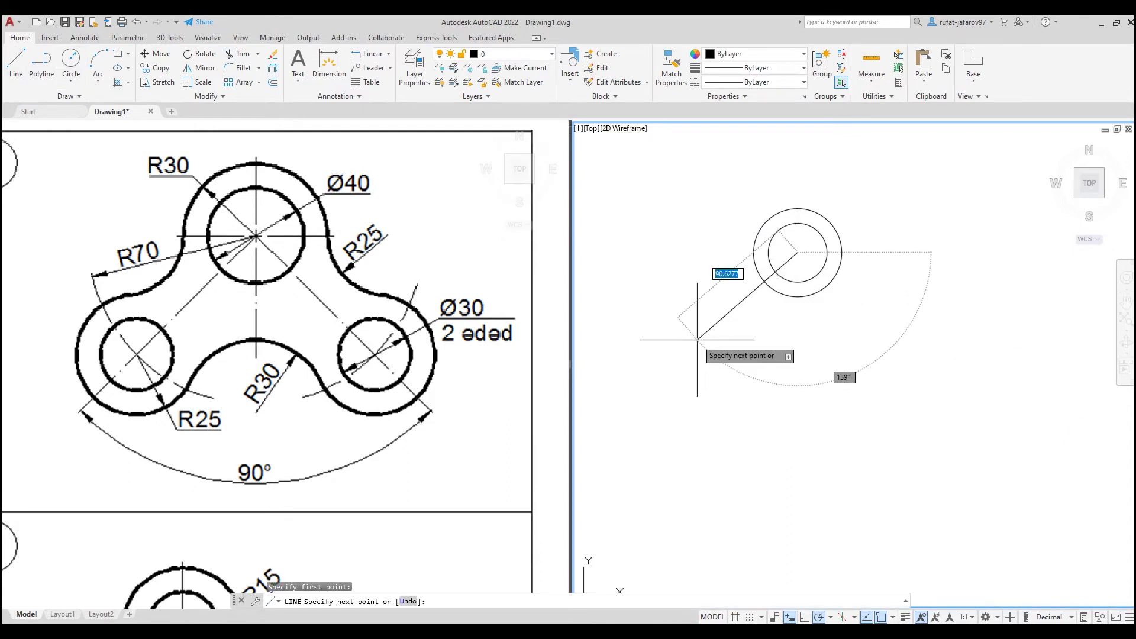
key("alt")
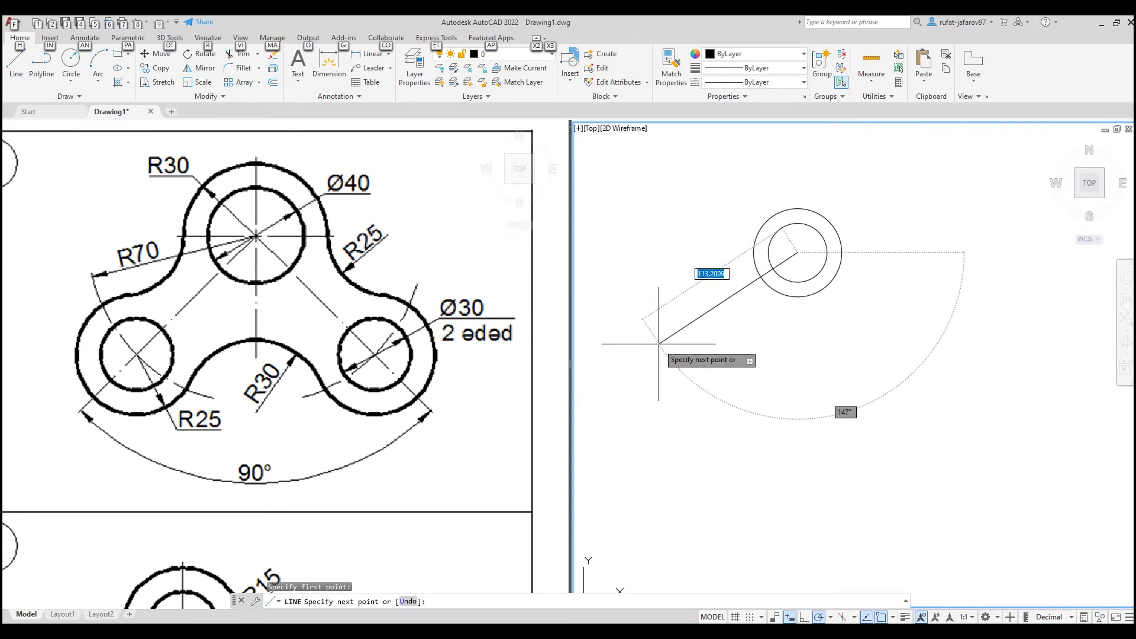
key("alt")
type("<45")
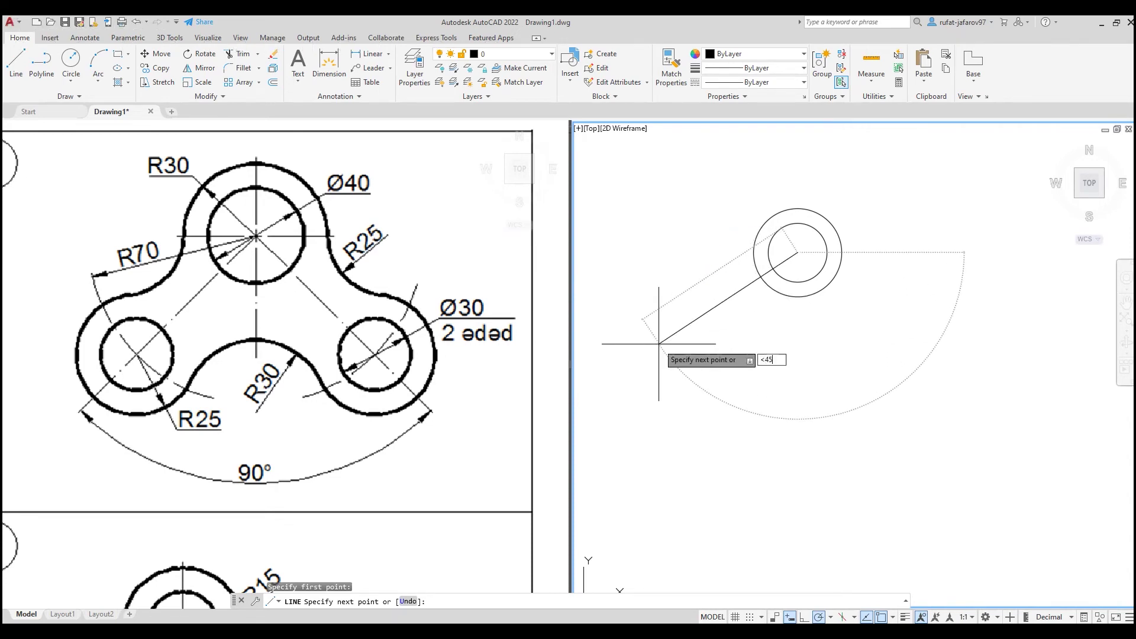
key("Return")
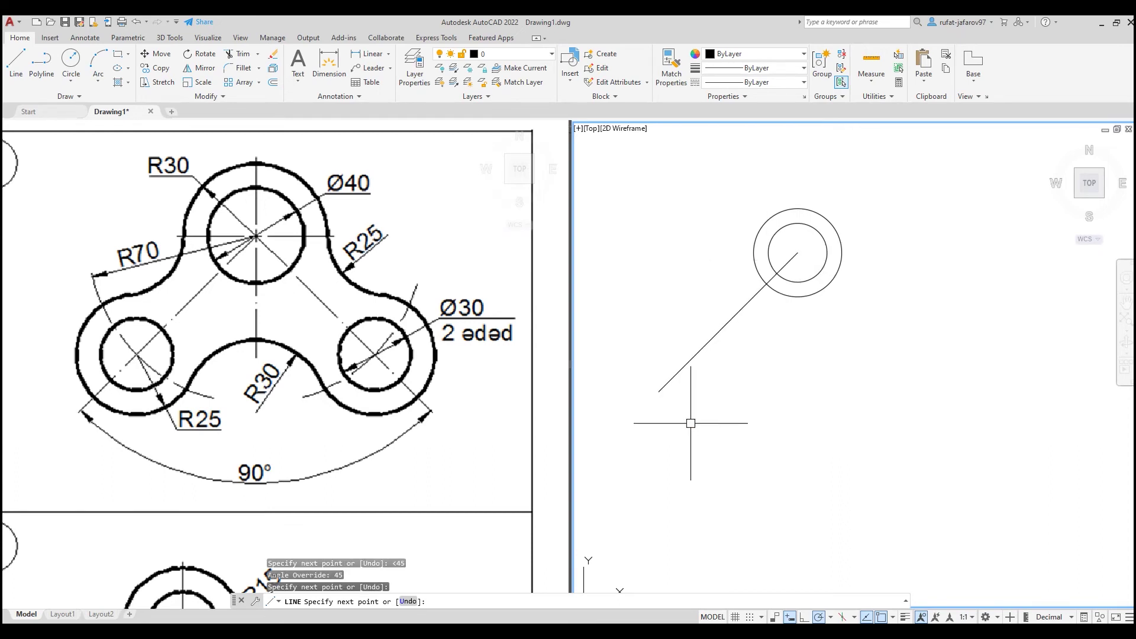
End the 45° line down-left and draw an R70 guide circle on the top centre.
left_click(690, 423)
key("Escape")
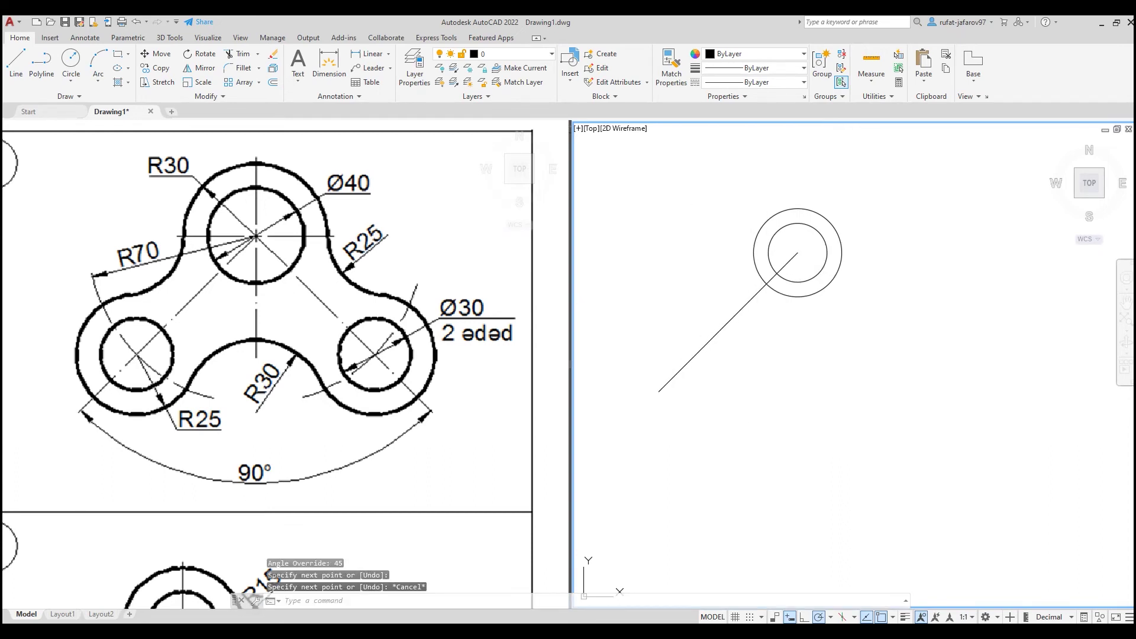
left_click(71, 57)
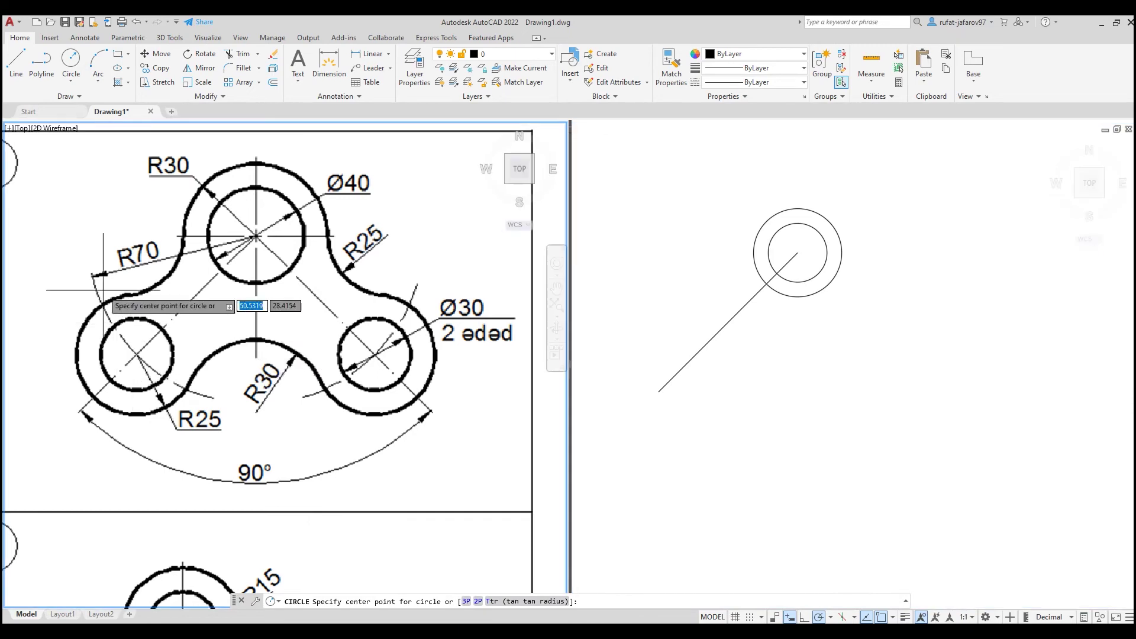
left_click(797, 254)
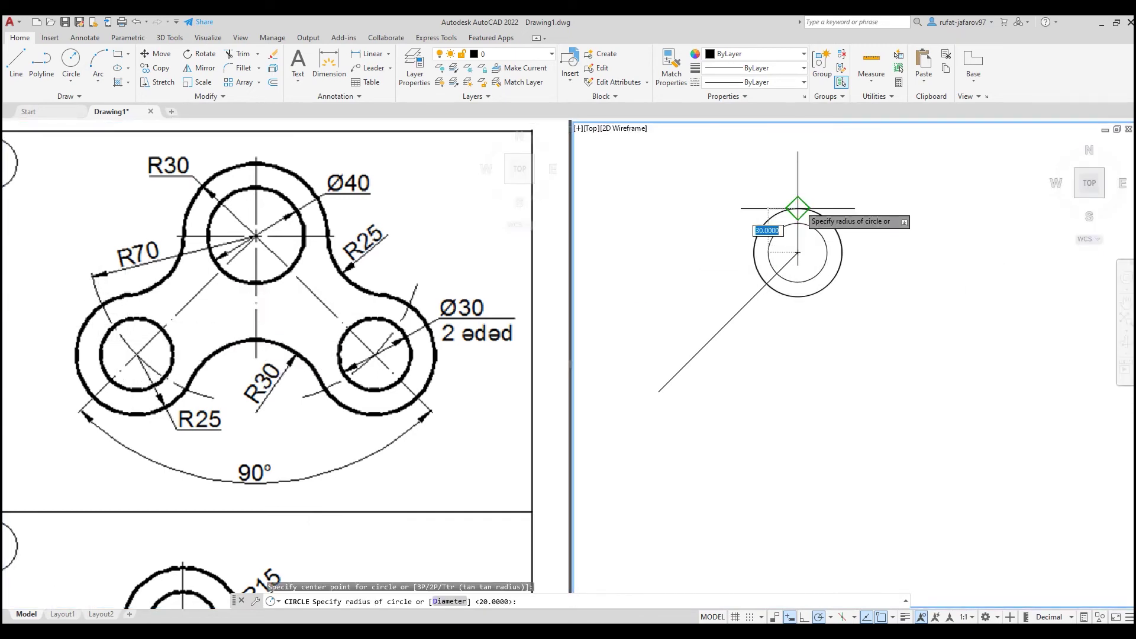
key("Return")
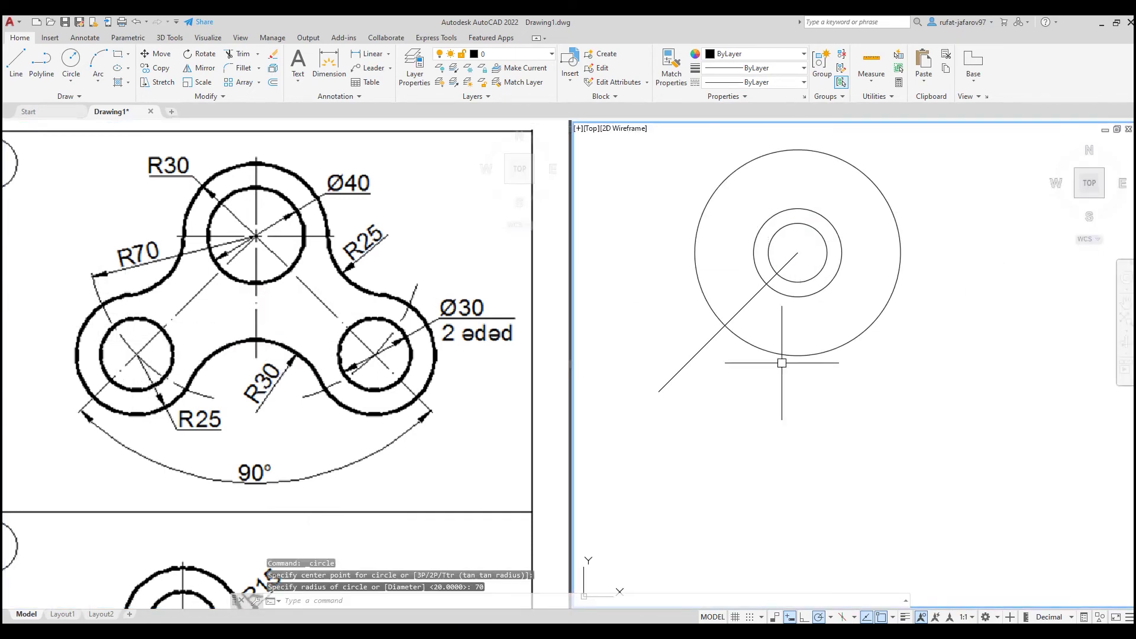
Draw an R25 circle and concentric Ø30 circle where the line meets the R70 circle.
scroll(763, 344, "up", 2)
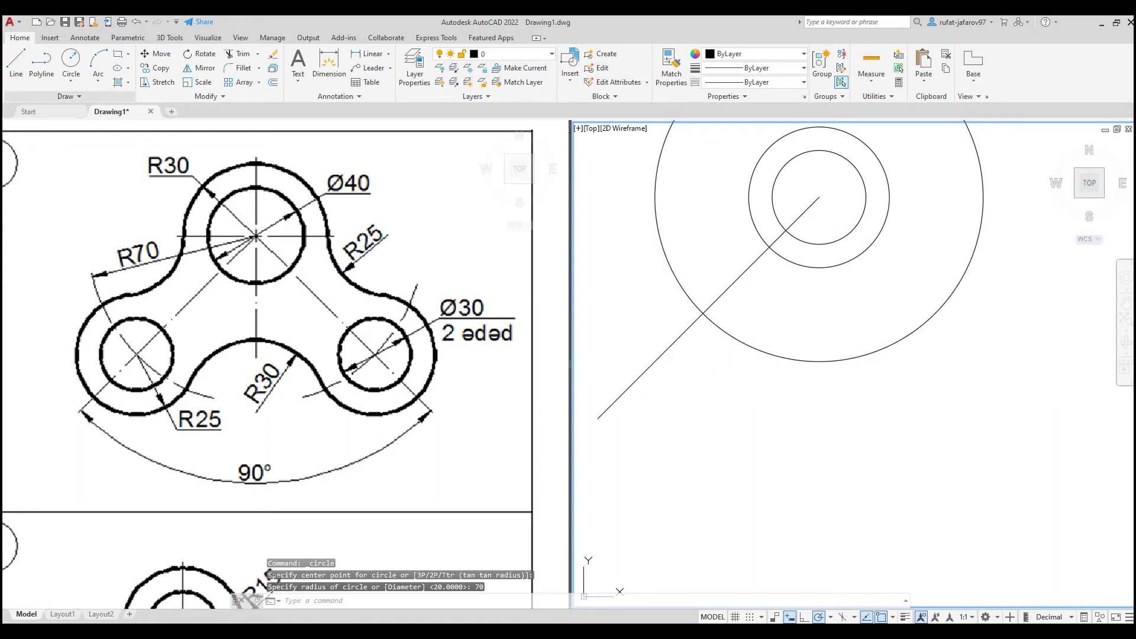
left_click(71, 57)
left_click(704, 313)
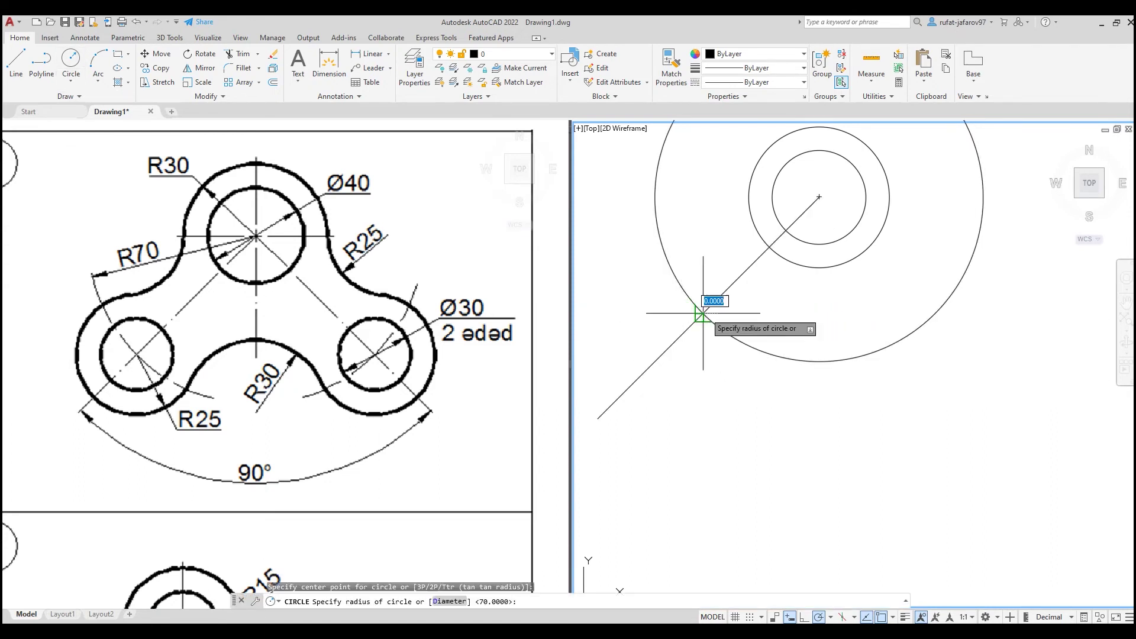
type("25")
key("Return")
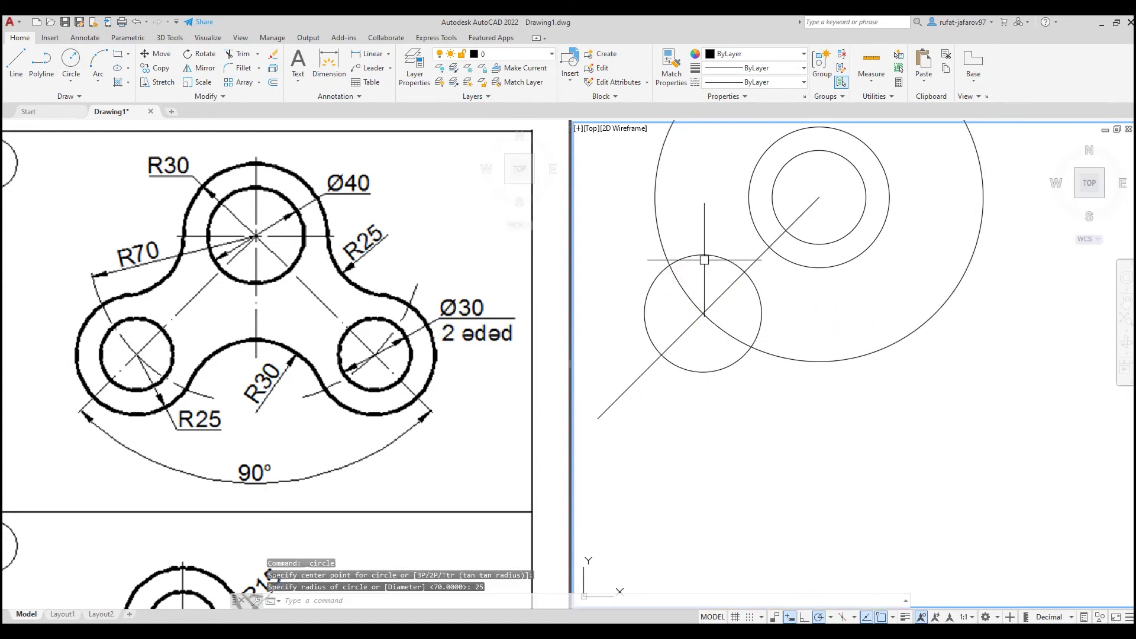
key("Return")
left_click(703, 313)
type("d")
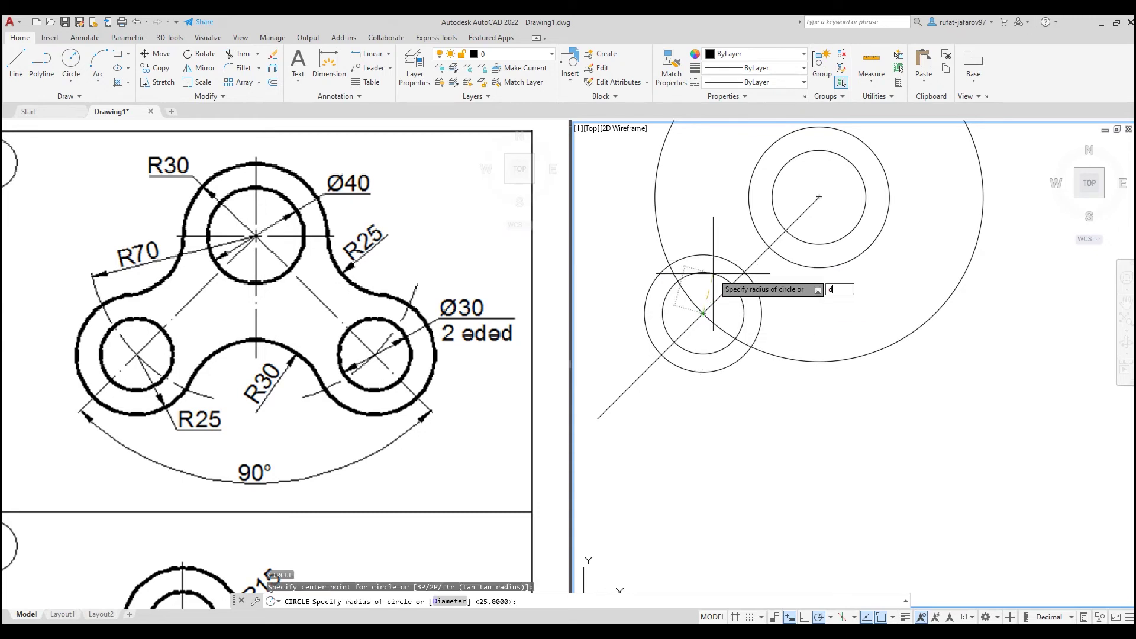
key("Return")
type("30")
key("Return")
Erase the diagonal construction line and the large R70 guide circle.
left_click(444, 309)
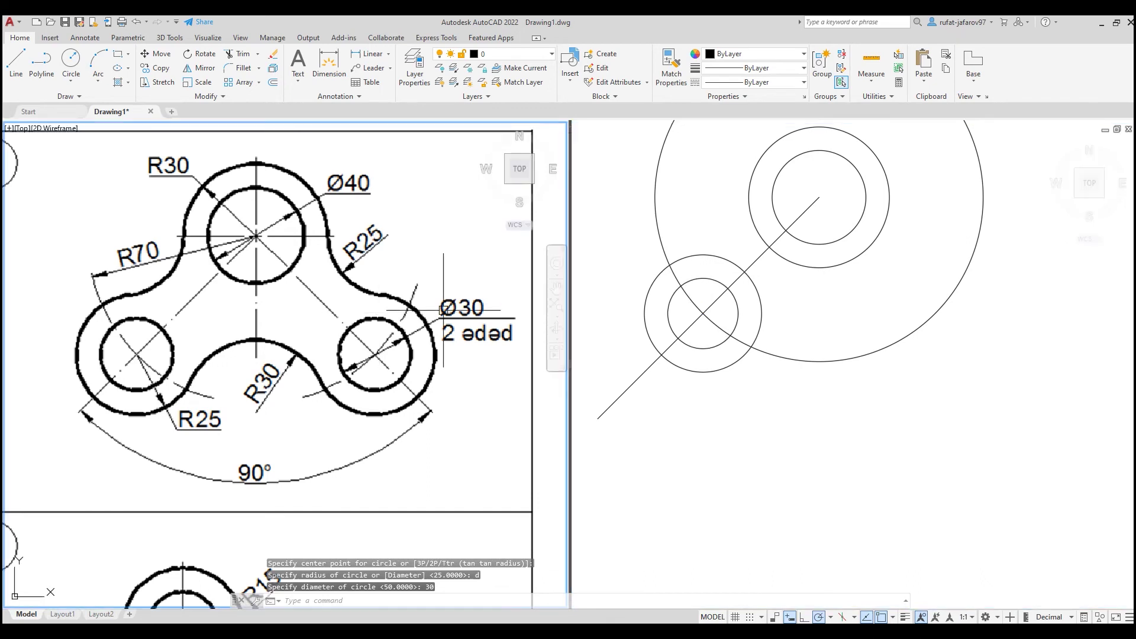
left_click(706, 376)
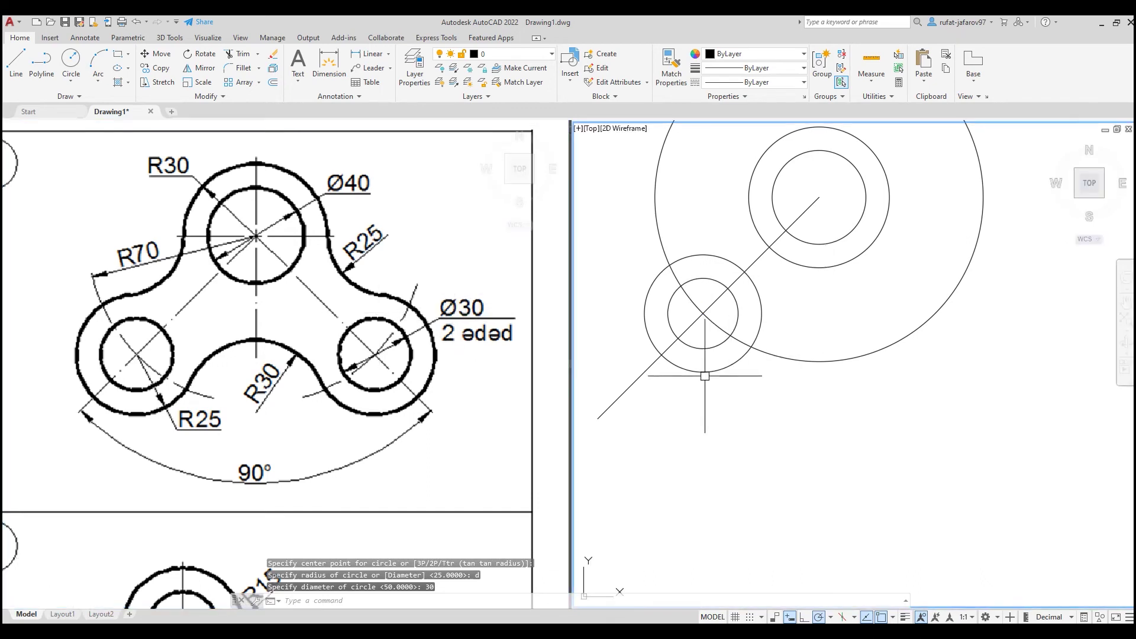
left_click(648, 368)
key("Delete")
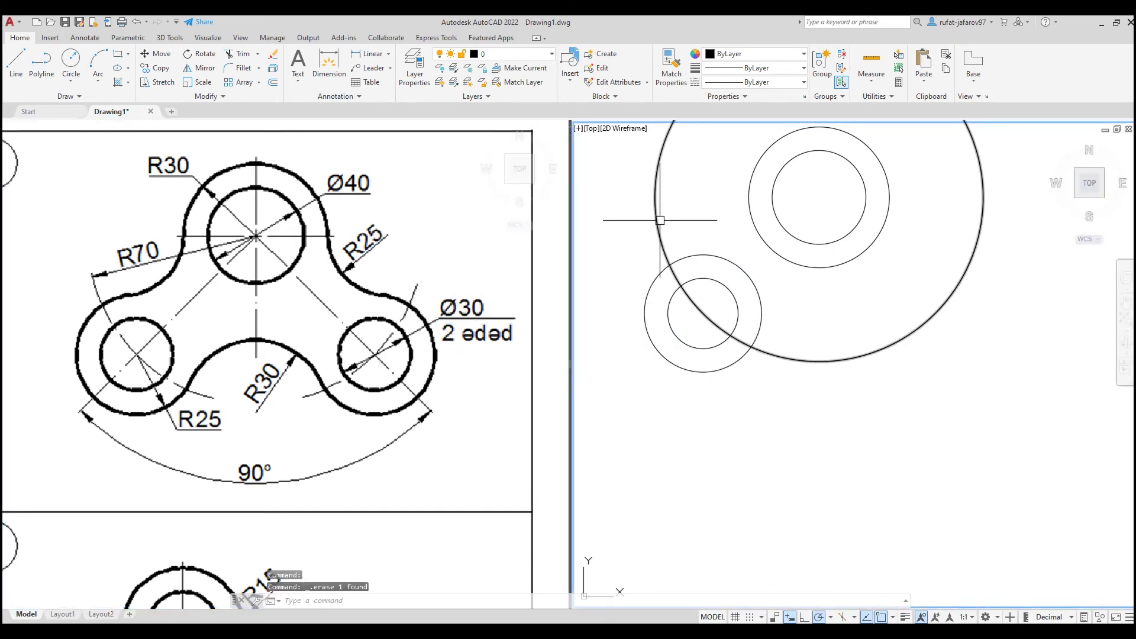
left_click(660, 225)
key("Delete")
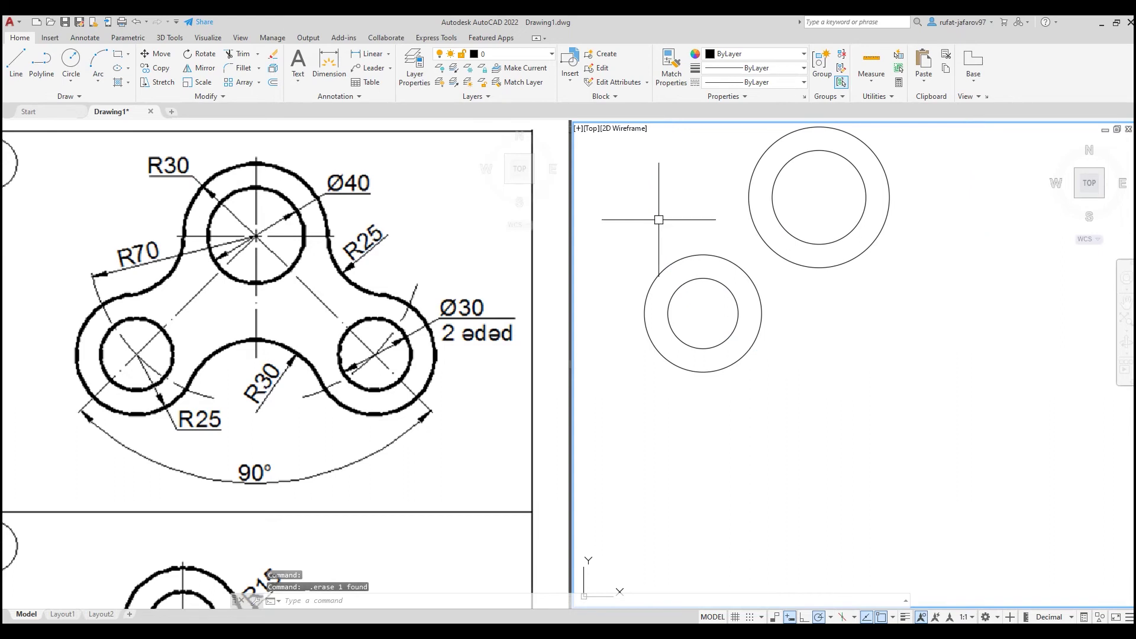
left_click(115, 271)
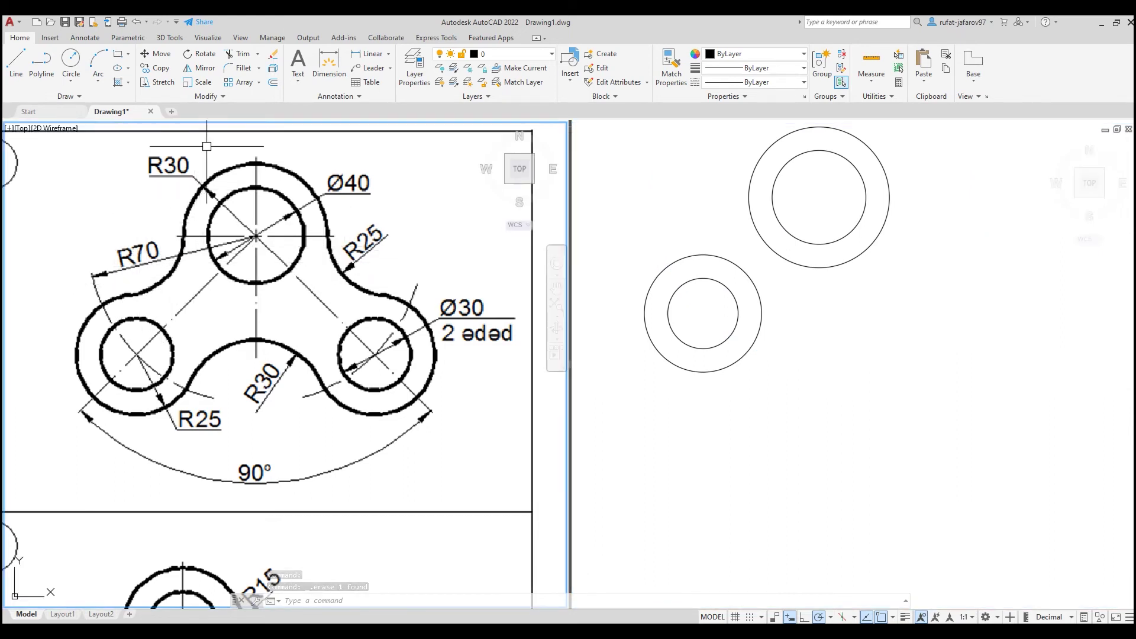
Fillet the lower-left and top outer circles with radius 25.
left_click(240, 68)
type("R")
key("Return")
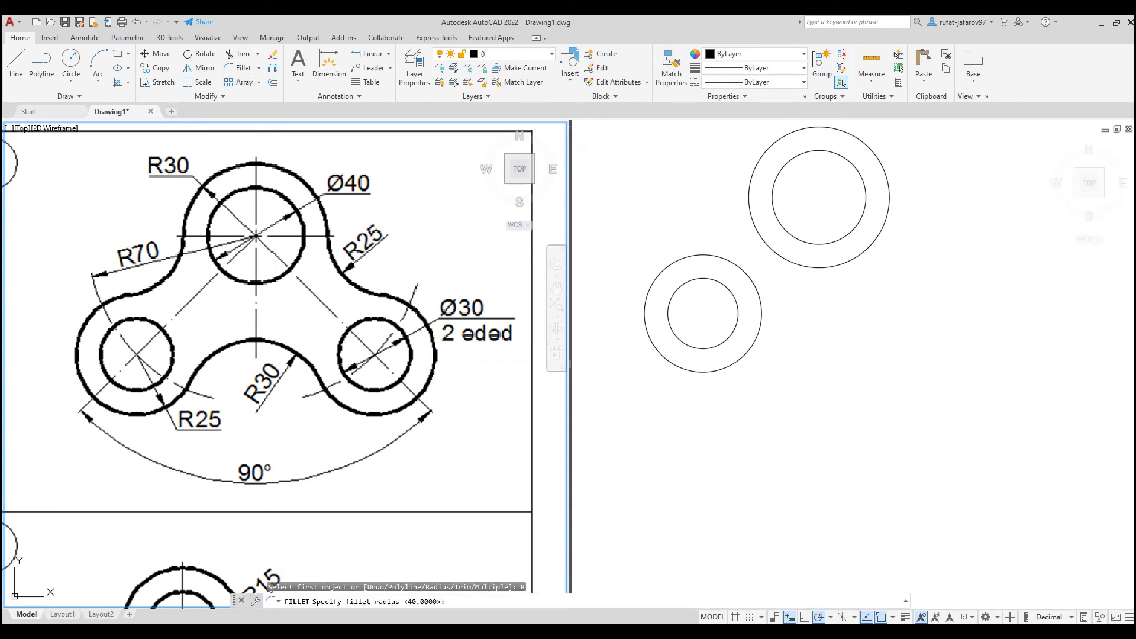
type("5")
key("Return")
left_click(740, 273)
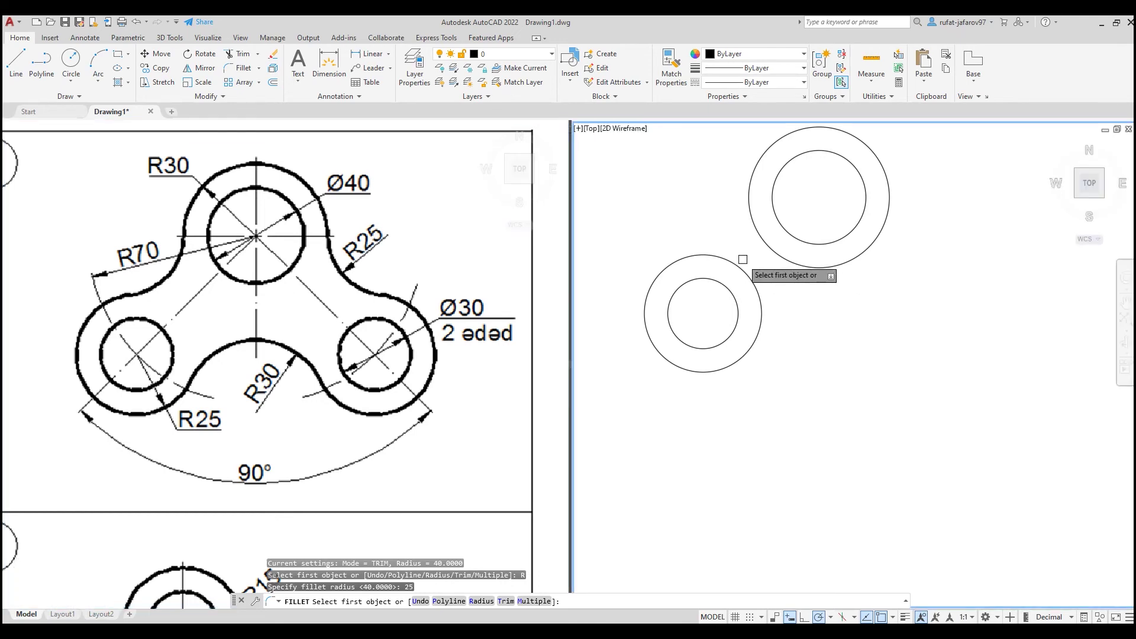
left_click(748, 208)
Mirror the lower-left circles and fillet arc about the vertical centre line, keeping the originals.
scroll(786, 255, "down", 3)
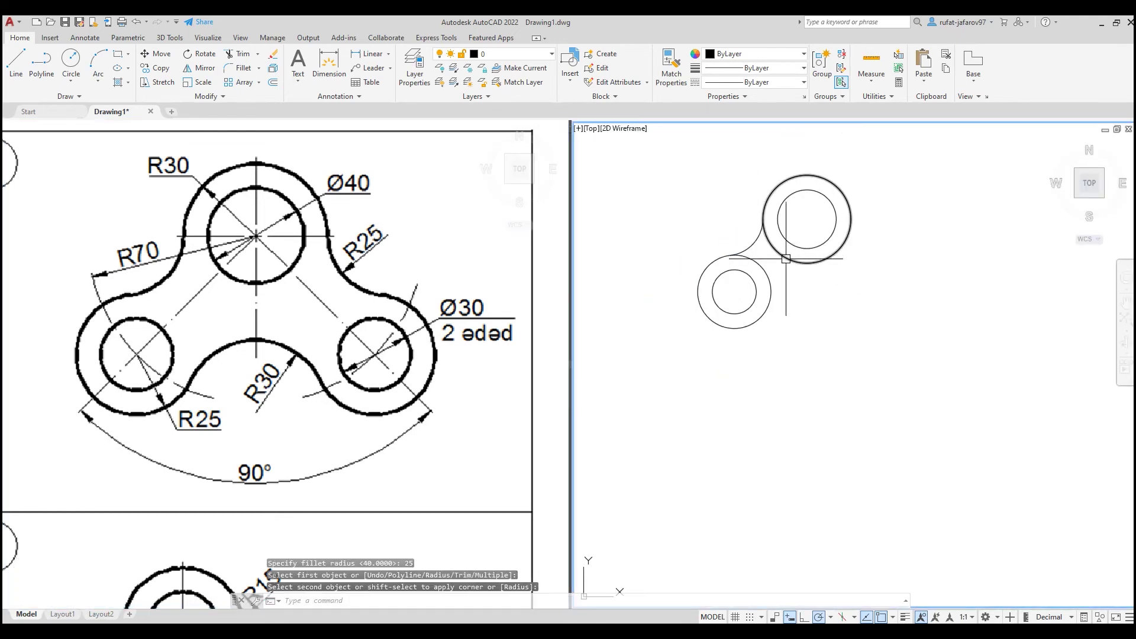
left_click(752, 359)
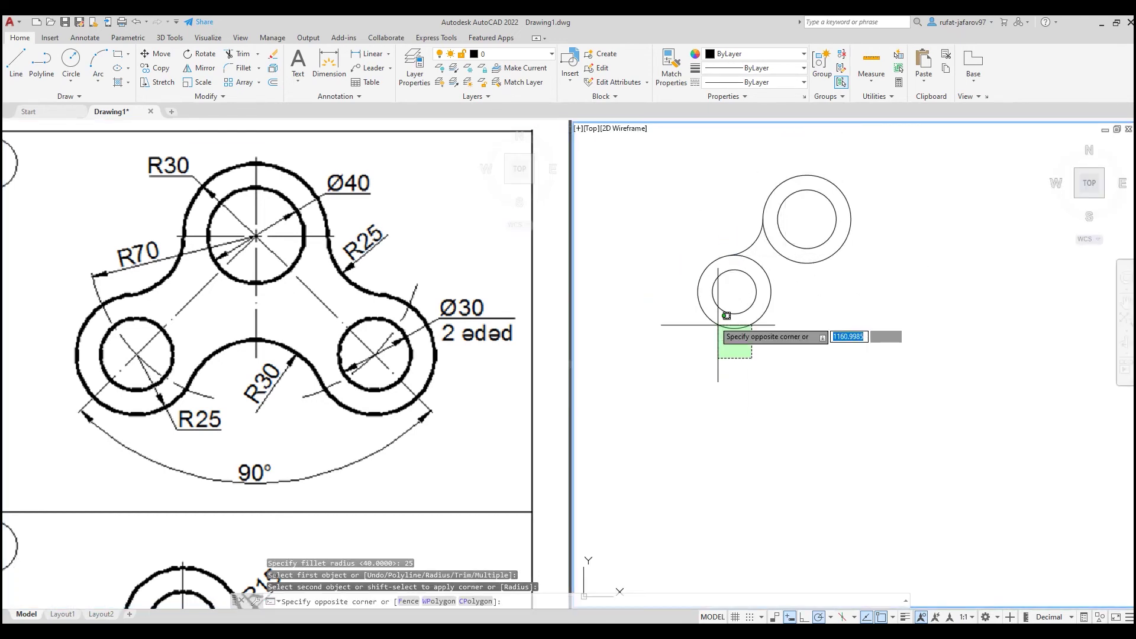
left_click(682, 248)
left_click(200, 67)
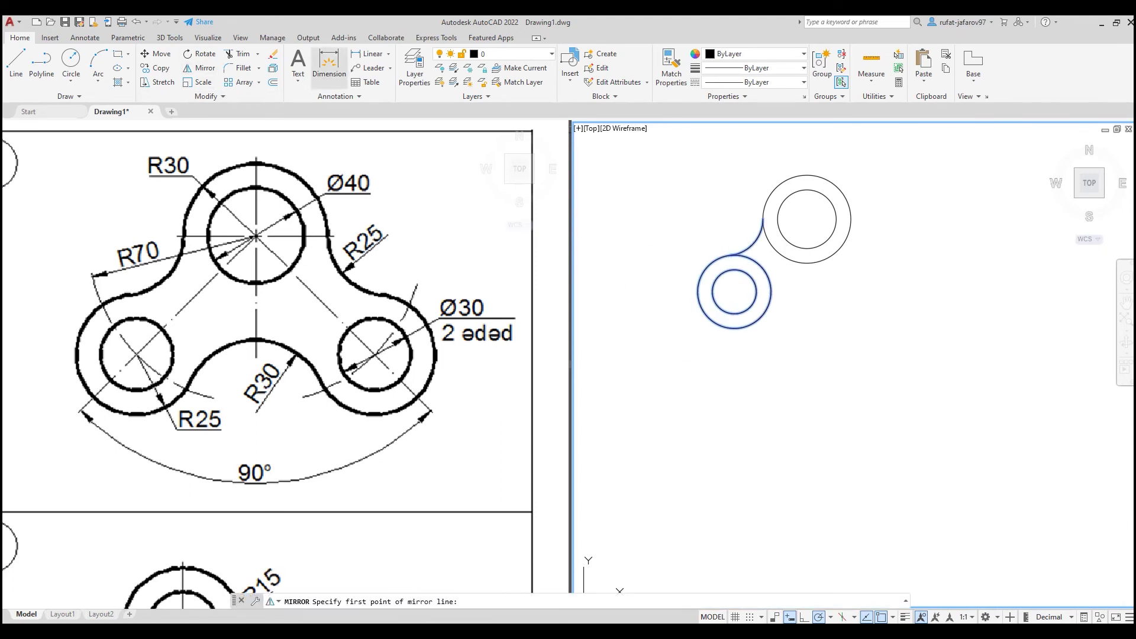
left_click(807, 219)
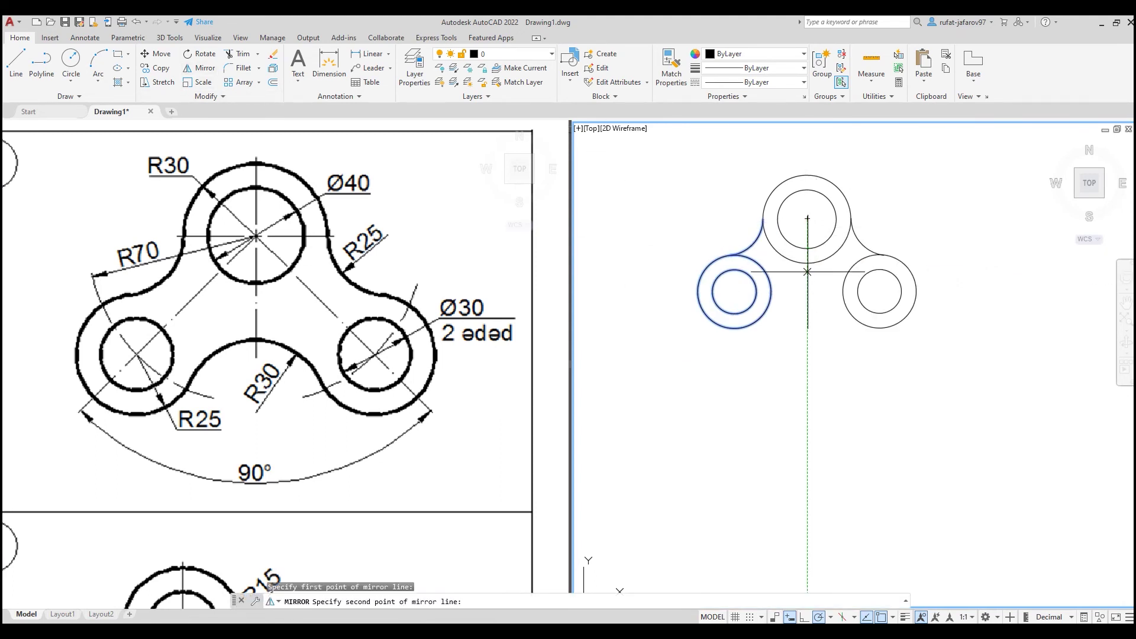
left_click(808, 337)
key("Return")
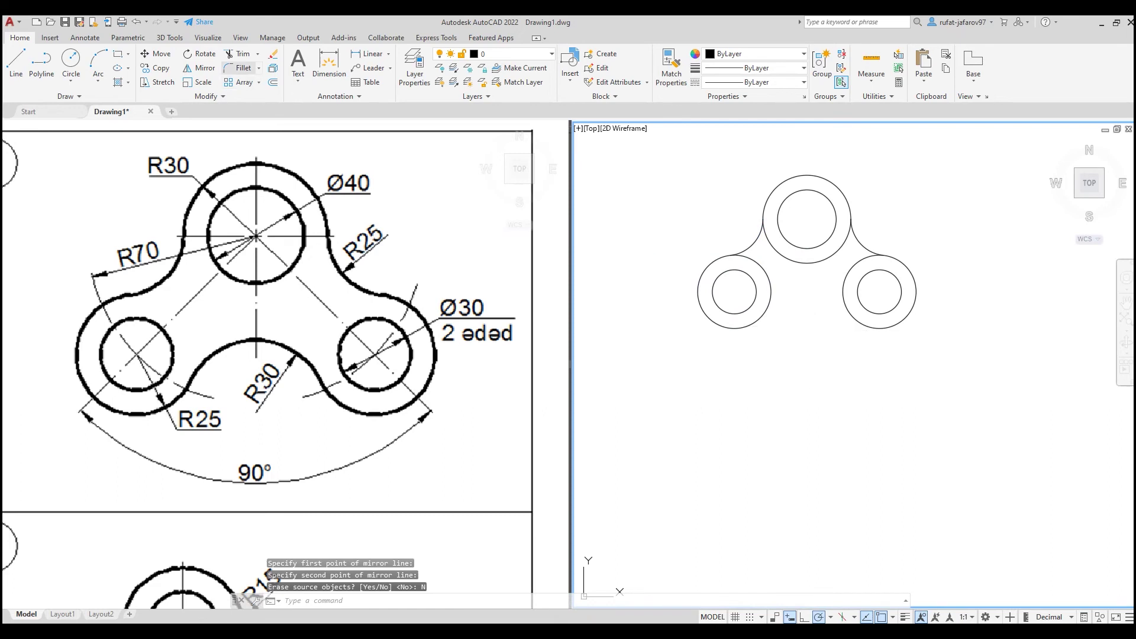
Fillet the two lower outer circles with an R30 fillet.
left_click(239, 67)
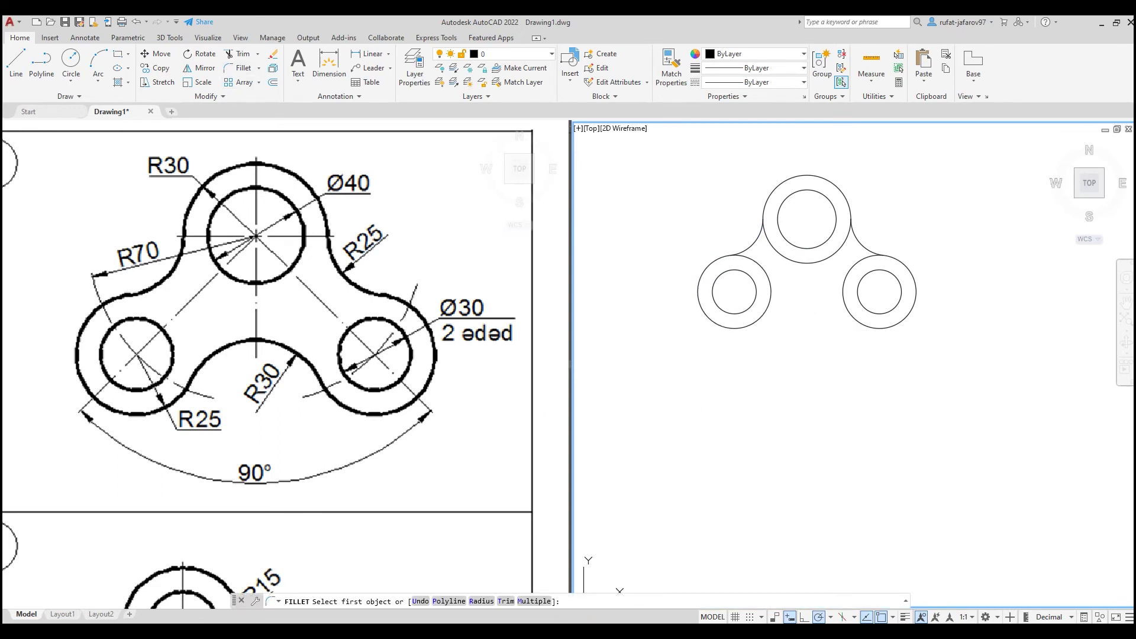
left_click(213, 367)
type("R")
key("Return")
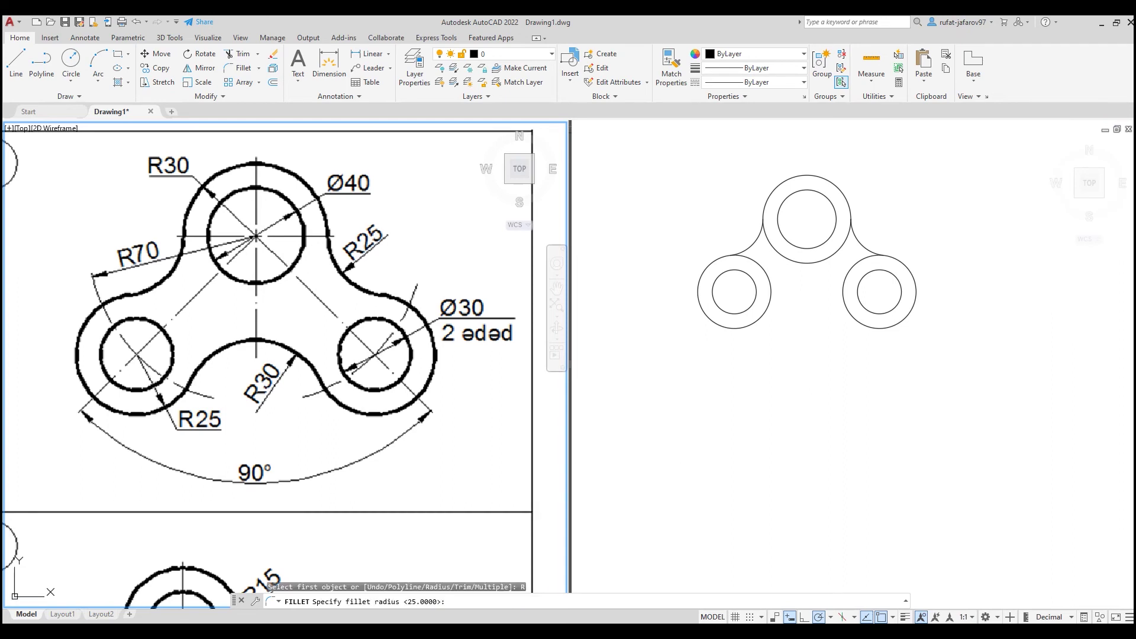
type("30")
key("Return")
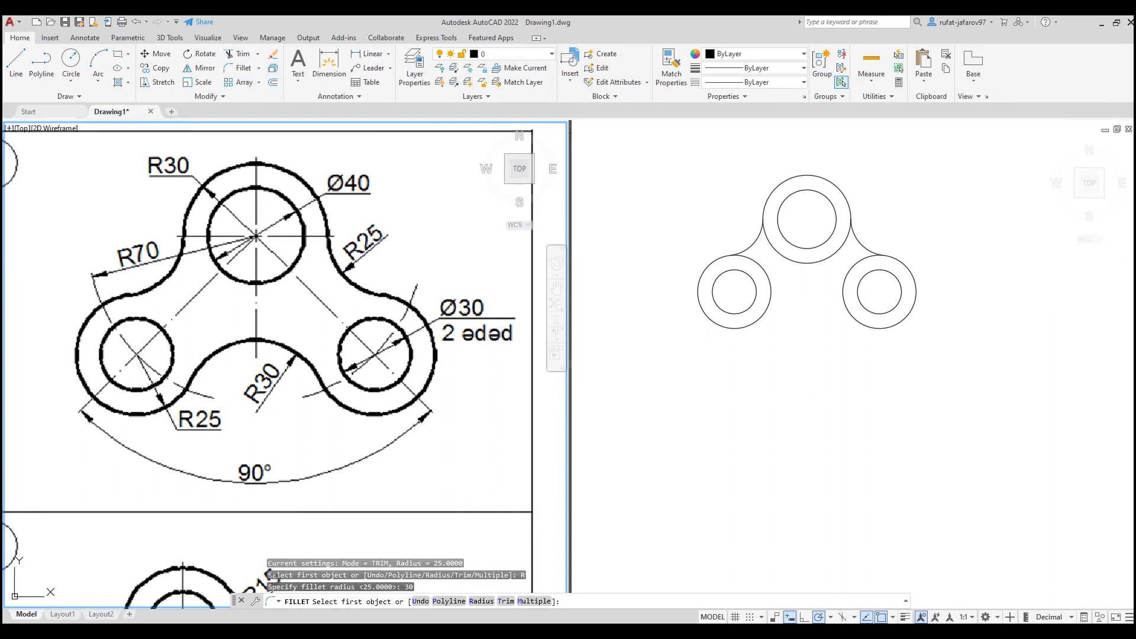
left_click(770, 296)
left_click(840, 300)
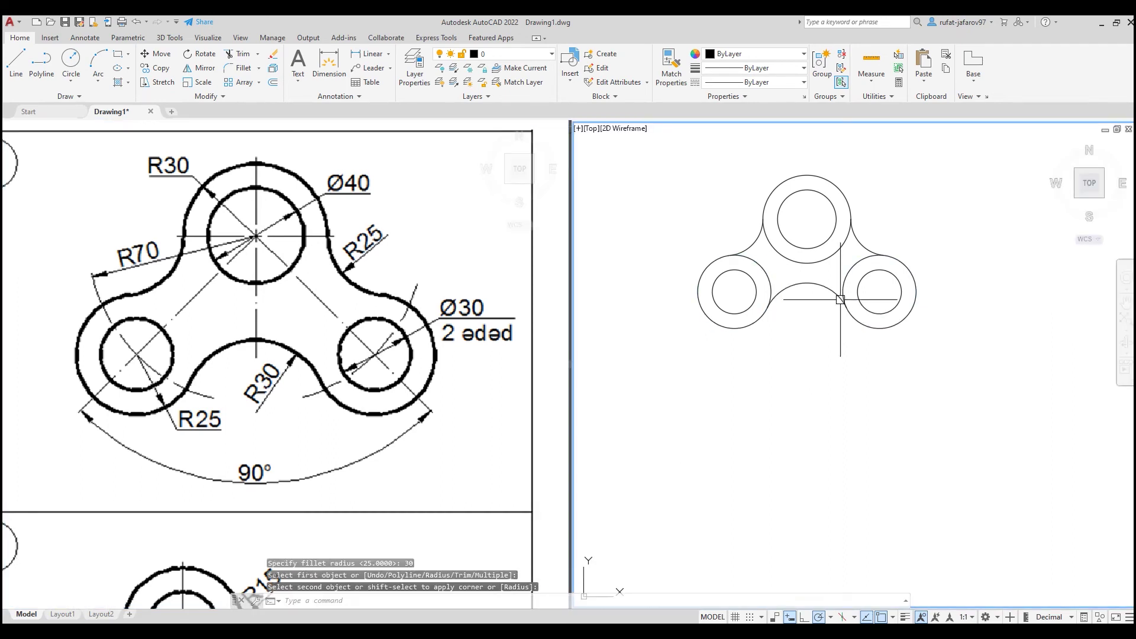
key("Escape")
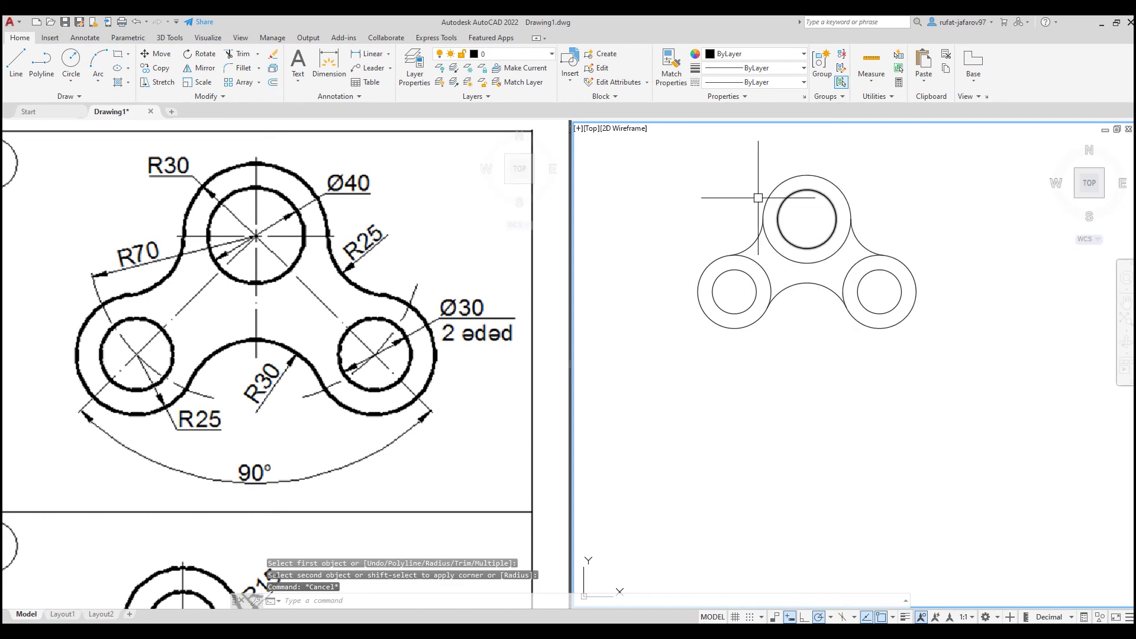
Trim the inner circle arcs and join the whole outline into one polyline.
left_click(239, 53)
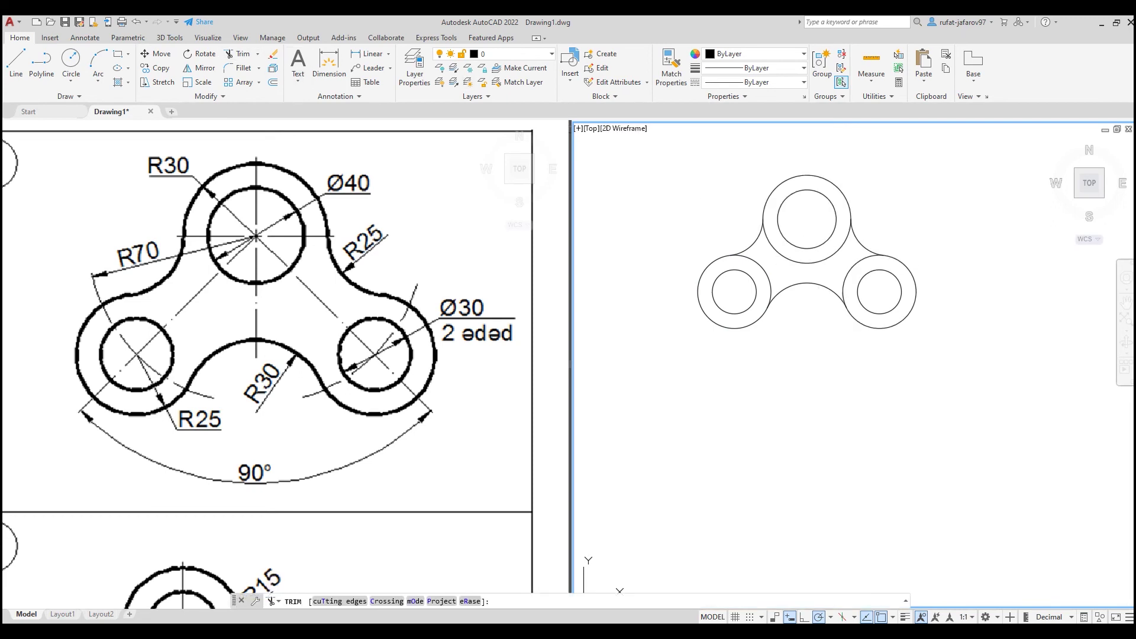
left_click(787, 257)
key("Escape")
left_click(968, 149)
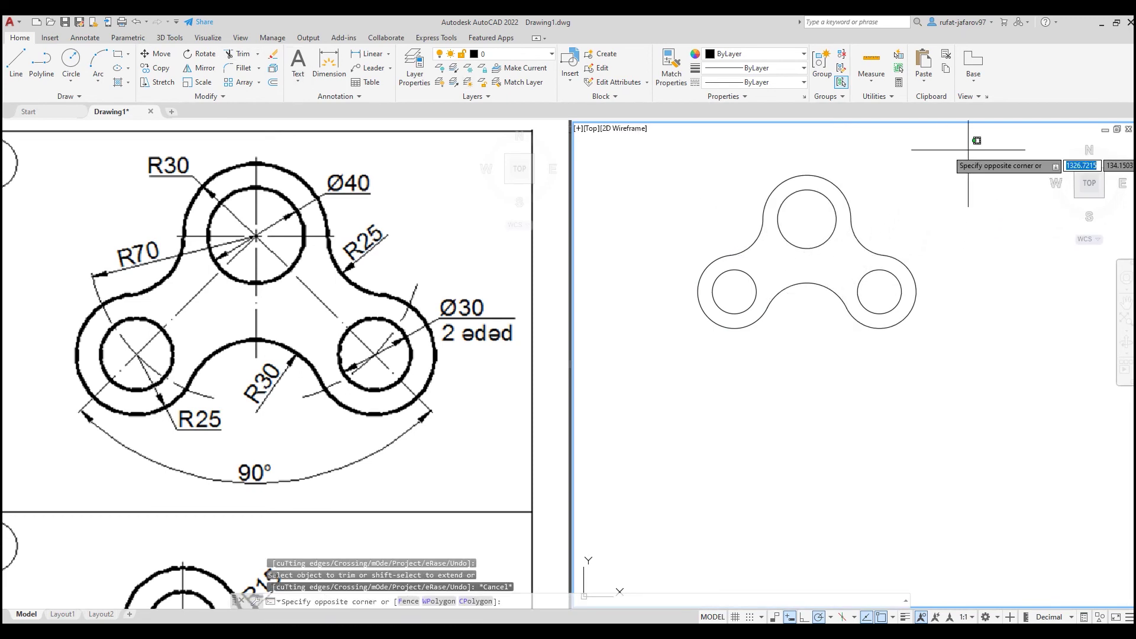
left_click(621, 418)
key("Return")
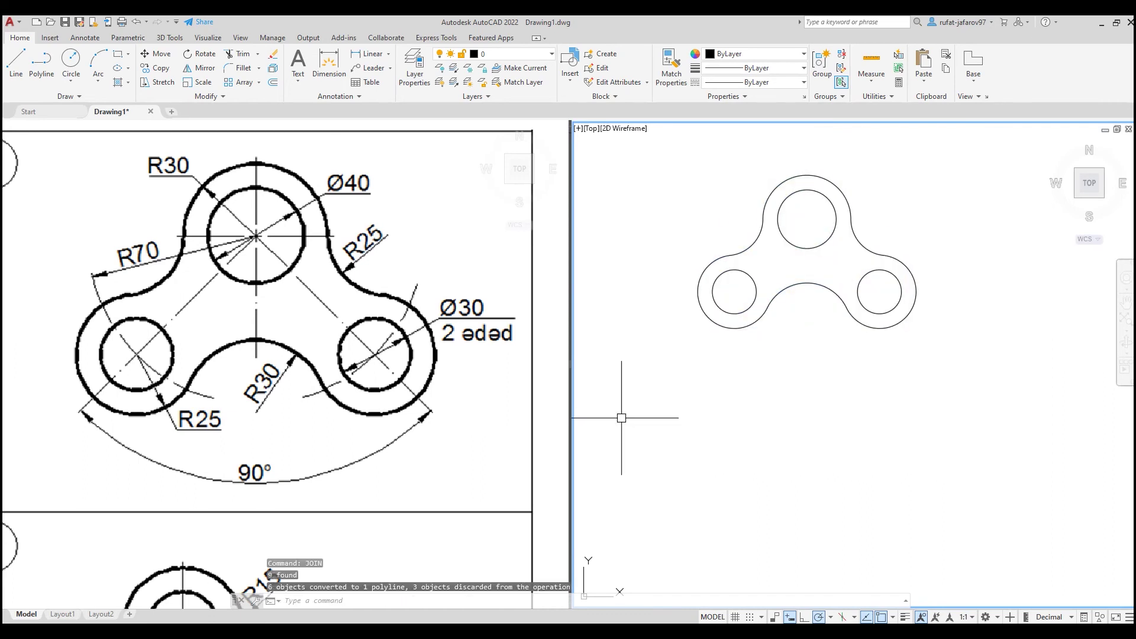
Move the three-lobed part, based at its top hole centre, beside the link.
scroll(620, 416, "down", 5)
middle_click_drag(620, 415, 758, 365)
scroll(758, 365, "up", 3)
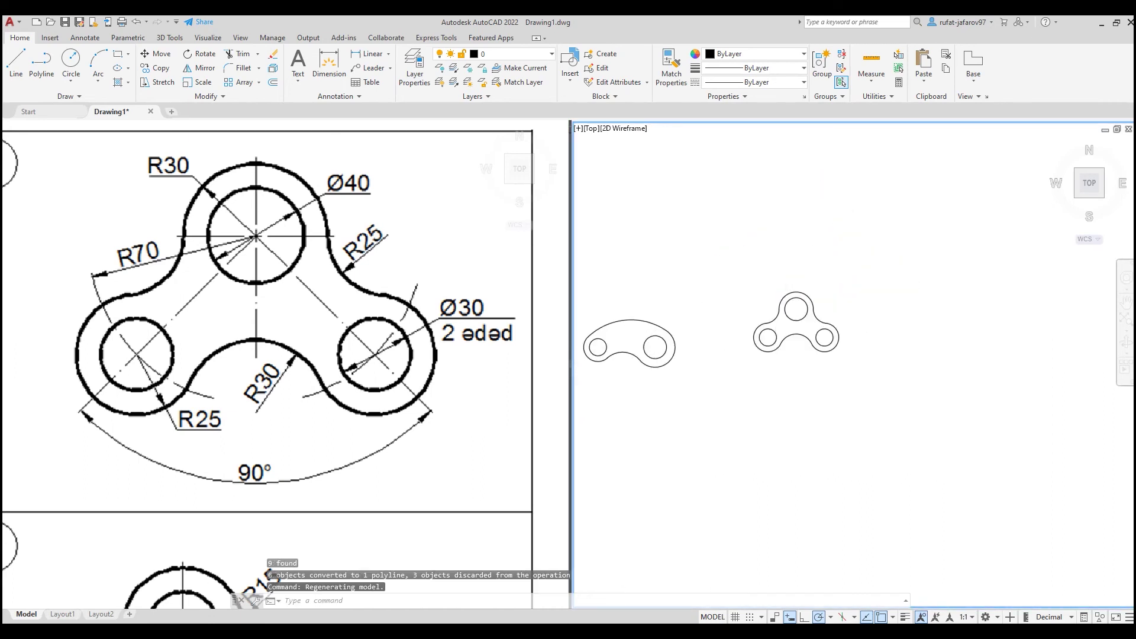
middle_click_drag(799, 275, 903, 255)
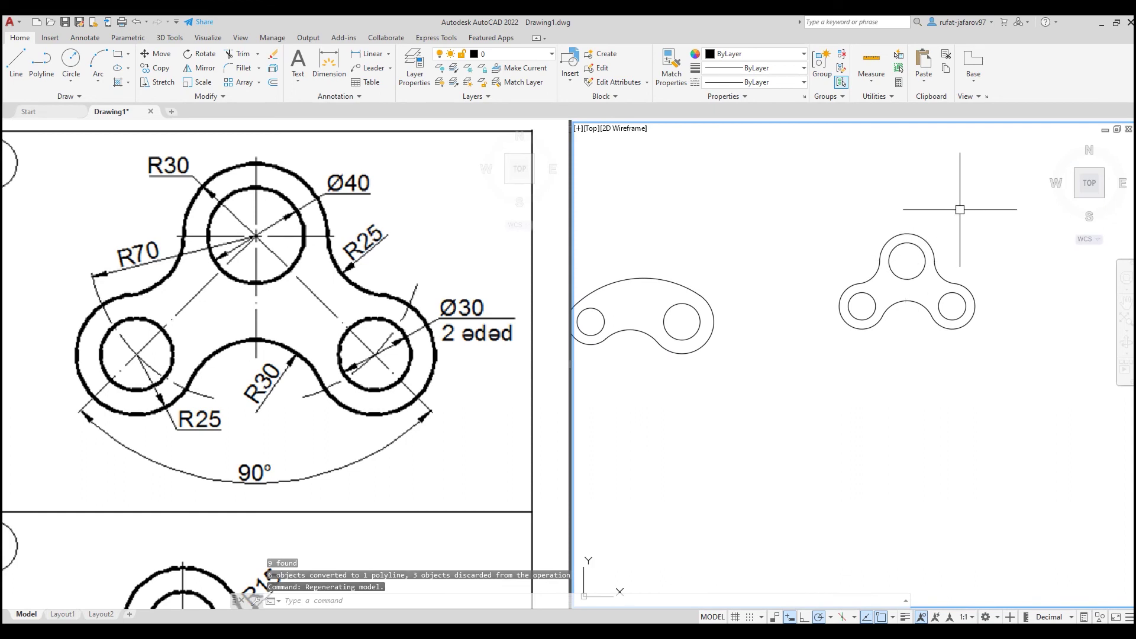
left_click(983, 204)
left_click(783, 406)
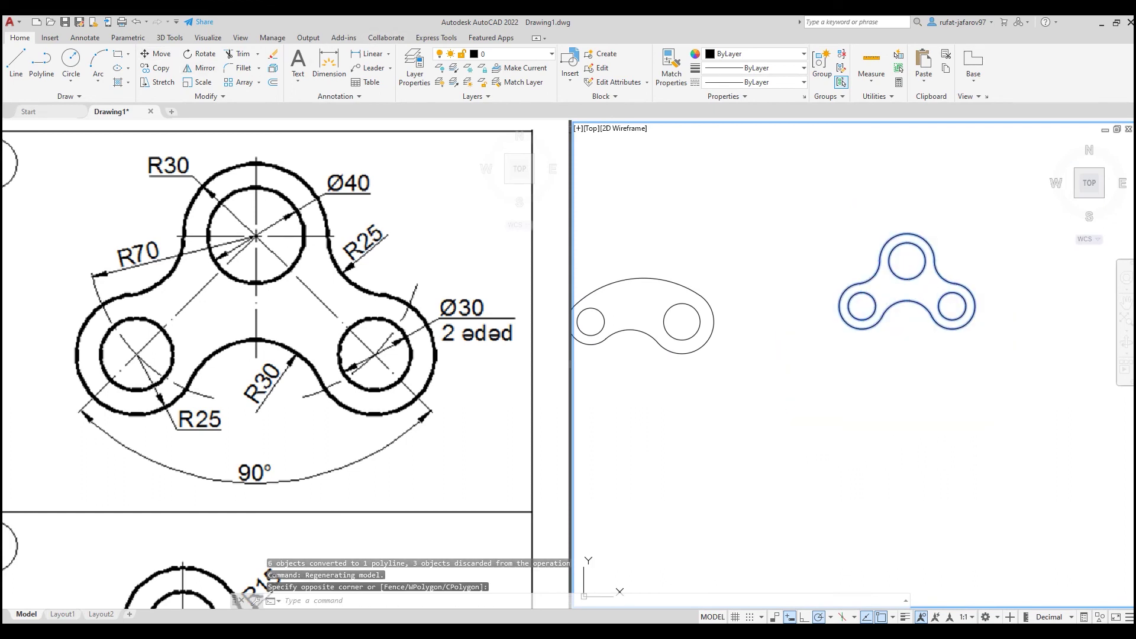
type("m")
key("Return")
left_click(907, 261)
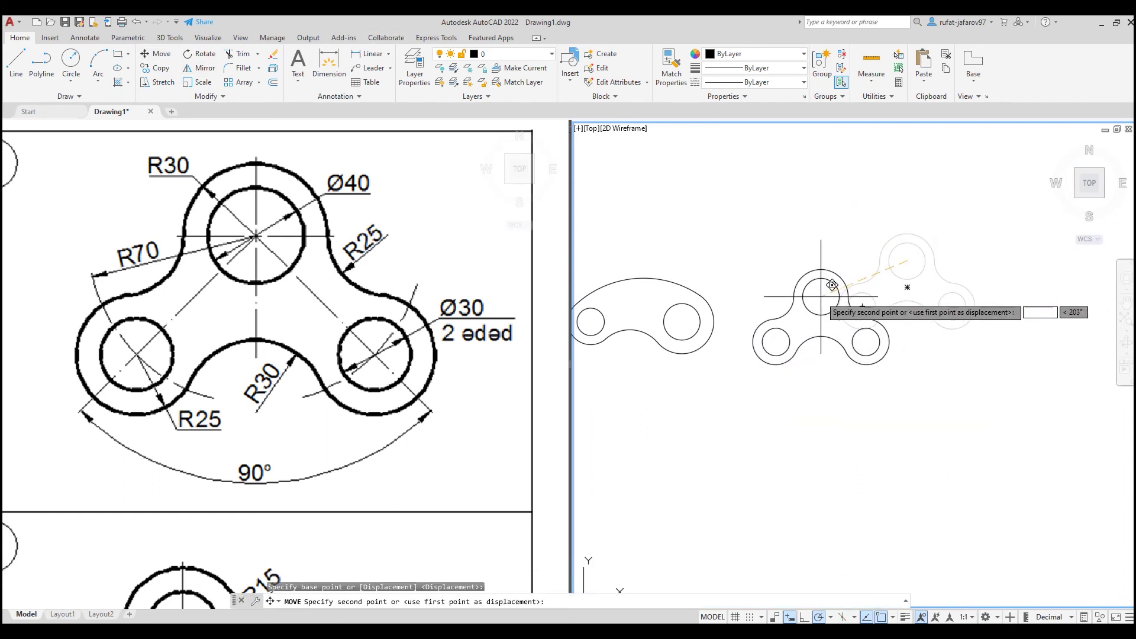
left_click(819, 295)
scroll(819, 295, "up", 2)
middle_click_drag(851, 317, 1020, 350)
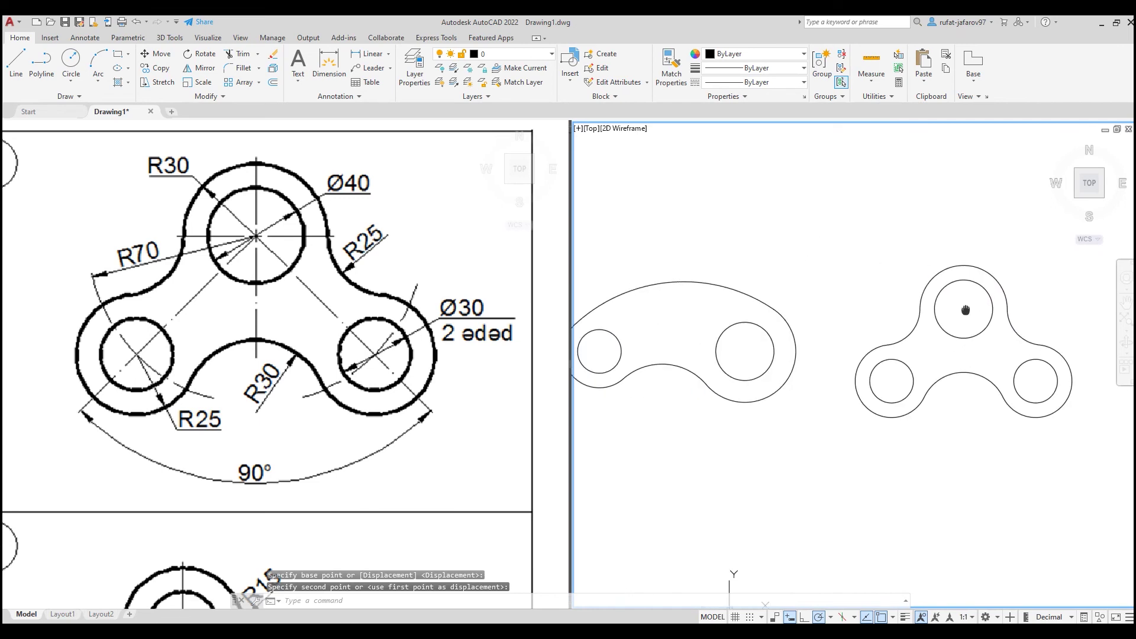